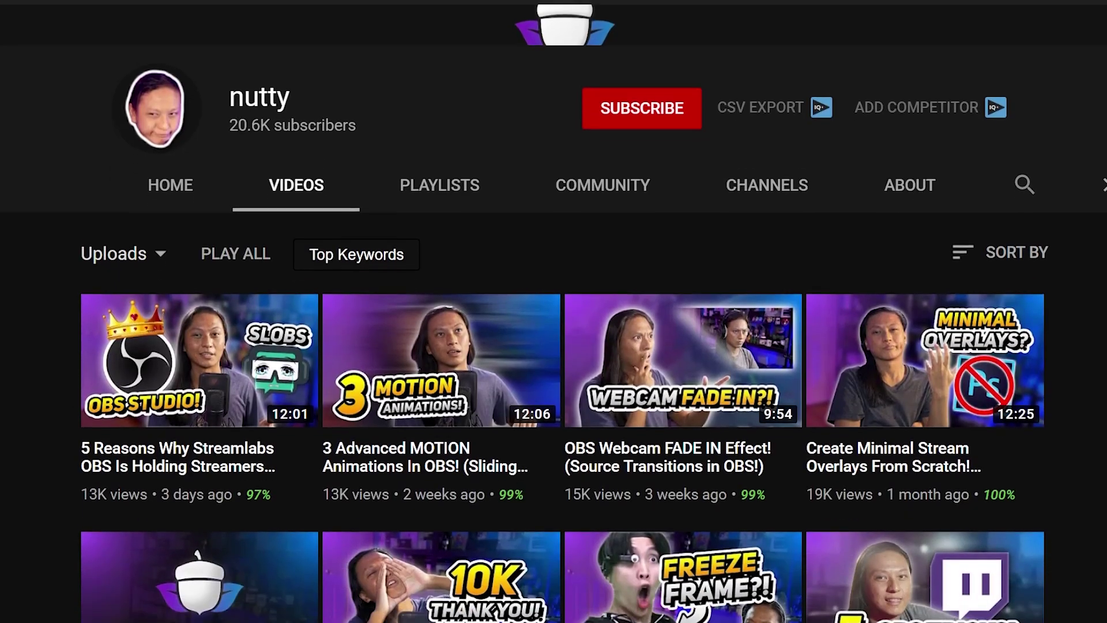
- At 50% zoom, set the safe-area template layer to 100% opacity, then hide it
scroll(554, 346, "down", 4)
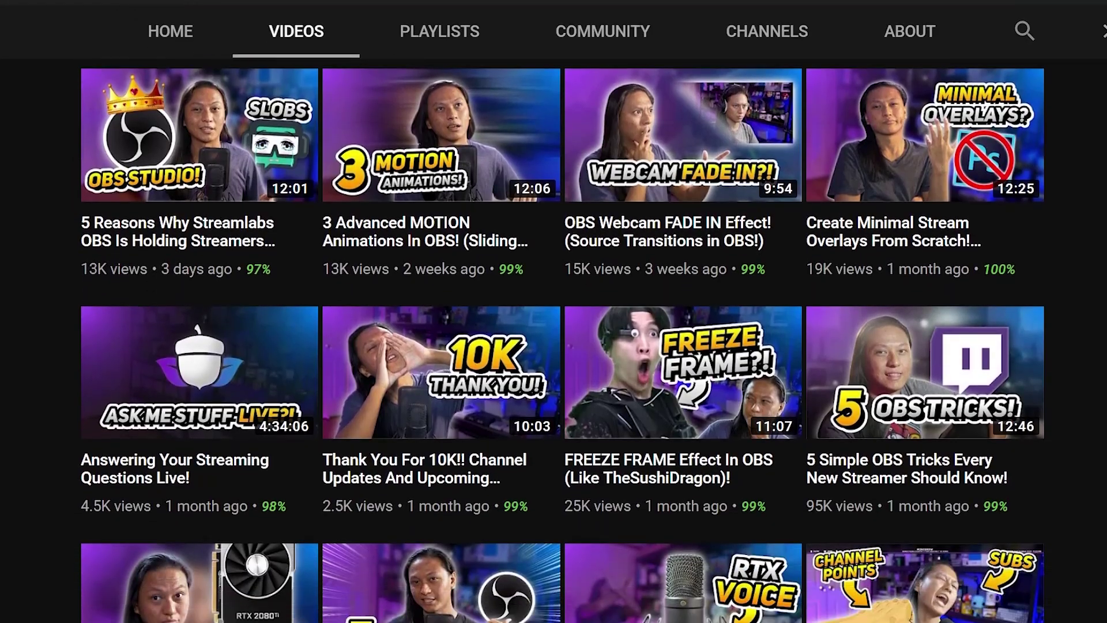
scroll(553, 346, "down", 4)
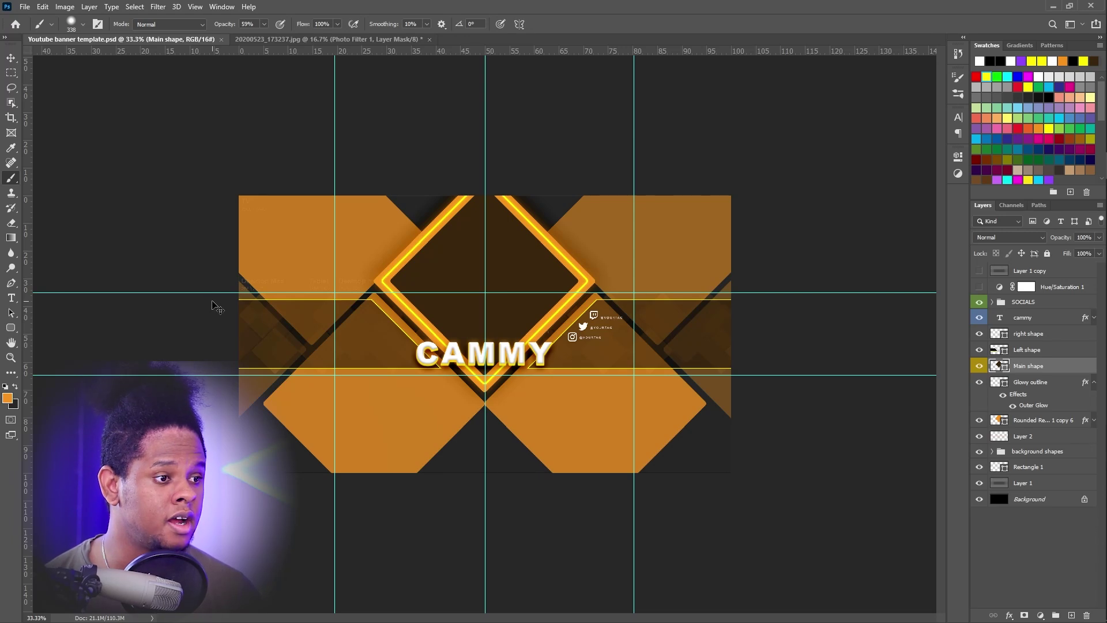
key("ctrl+plus")
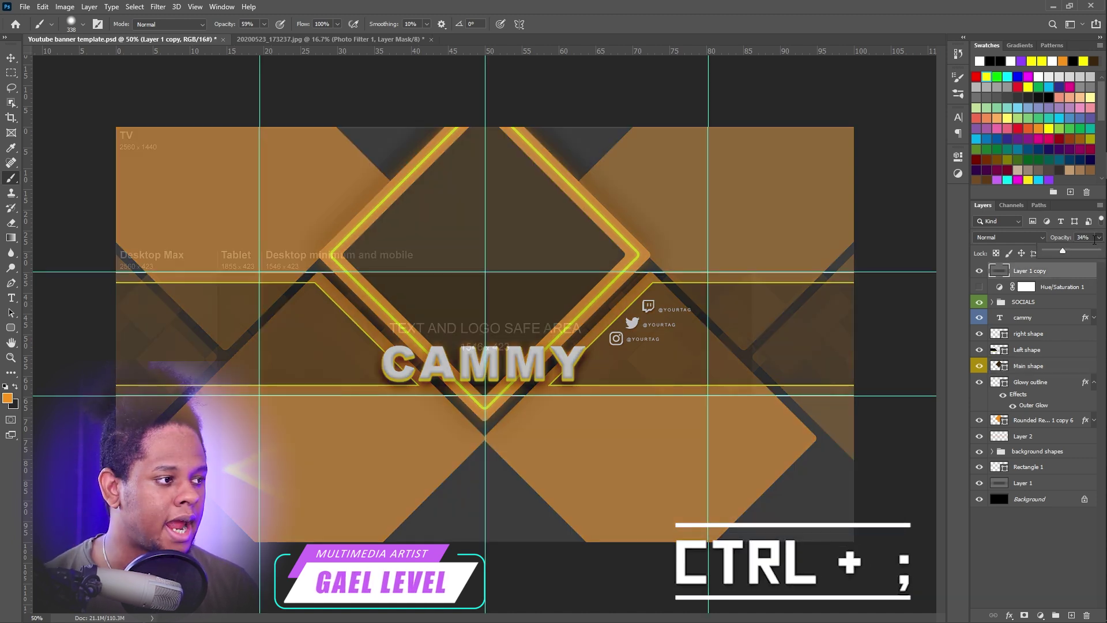
left_click_drag(1097, 243, 1106, 244)
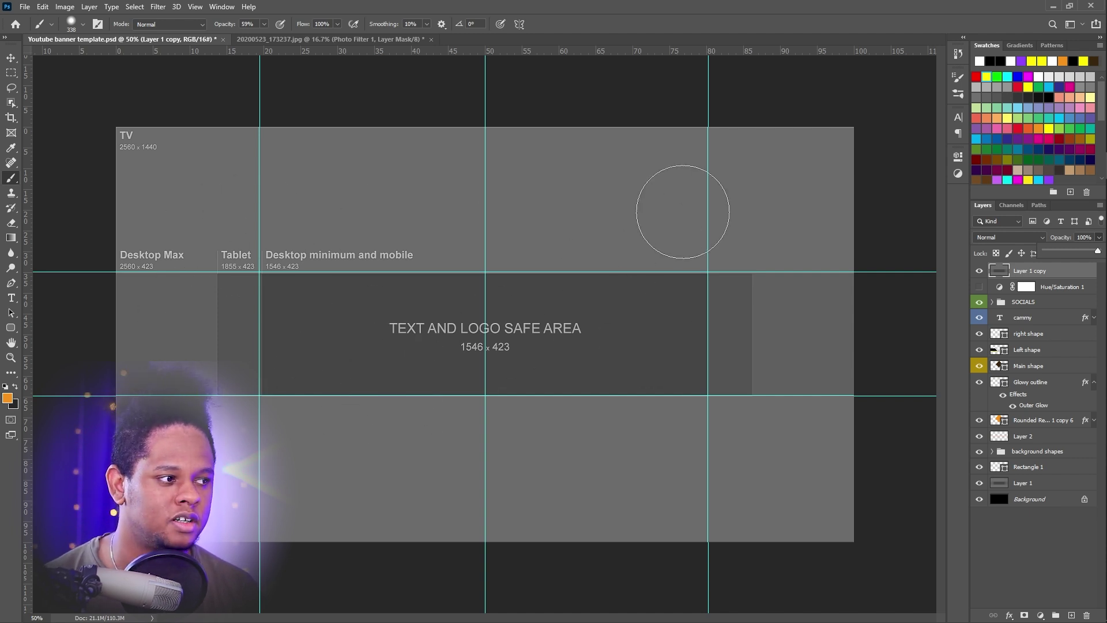
left_click(979, 272)
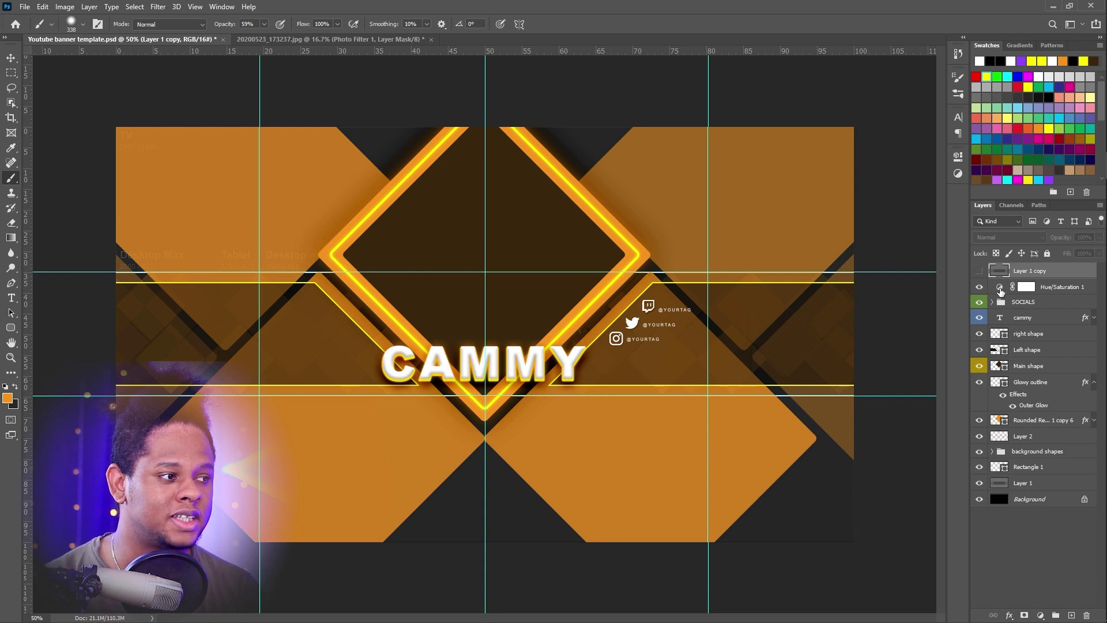
- Preview hue shifts on Hue/Saturation 1, leaving it at -36, then hide the adjustment
double_click(1001, 290)
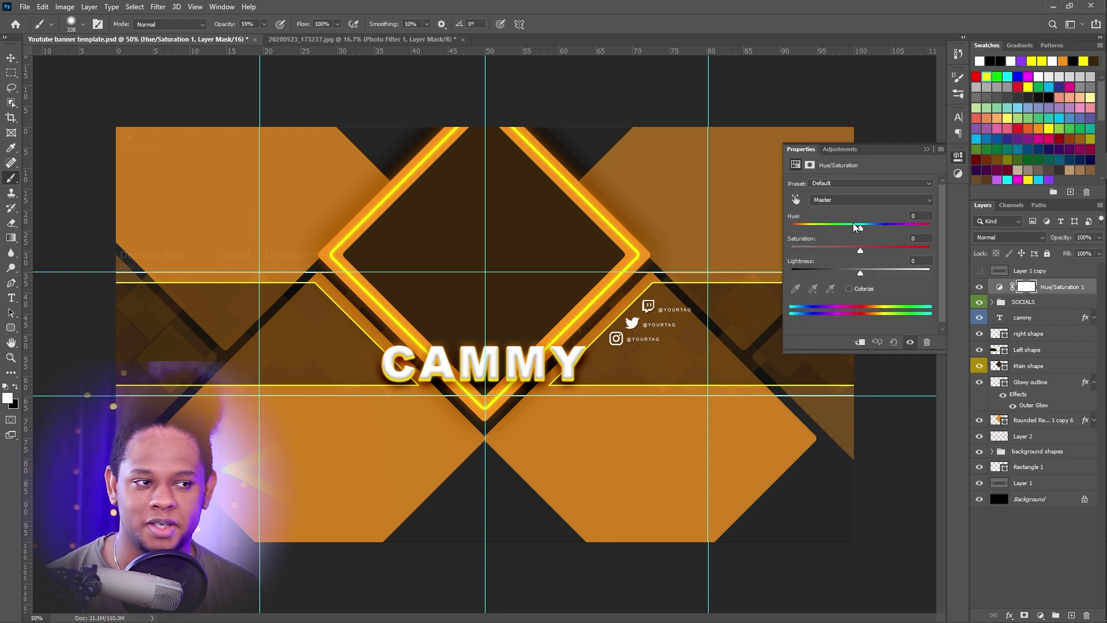
left_click_drag(862, 231, 898, 230)
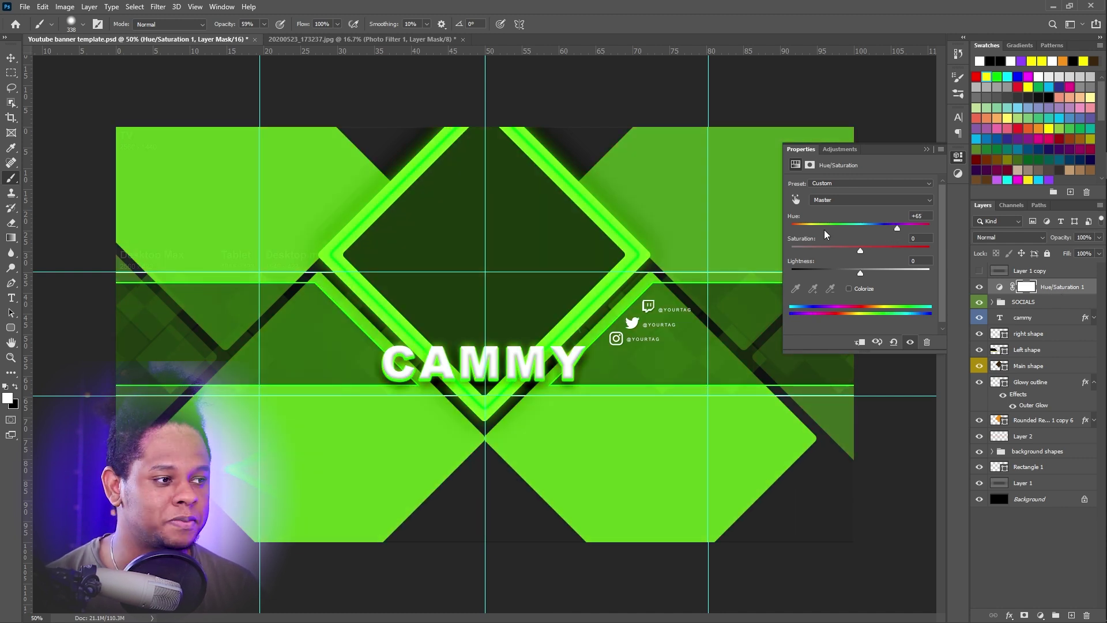
left_click_drag(897, 229, 836, 229)
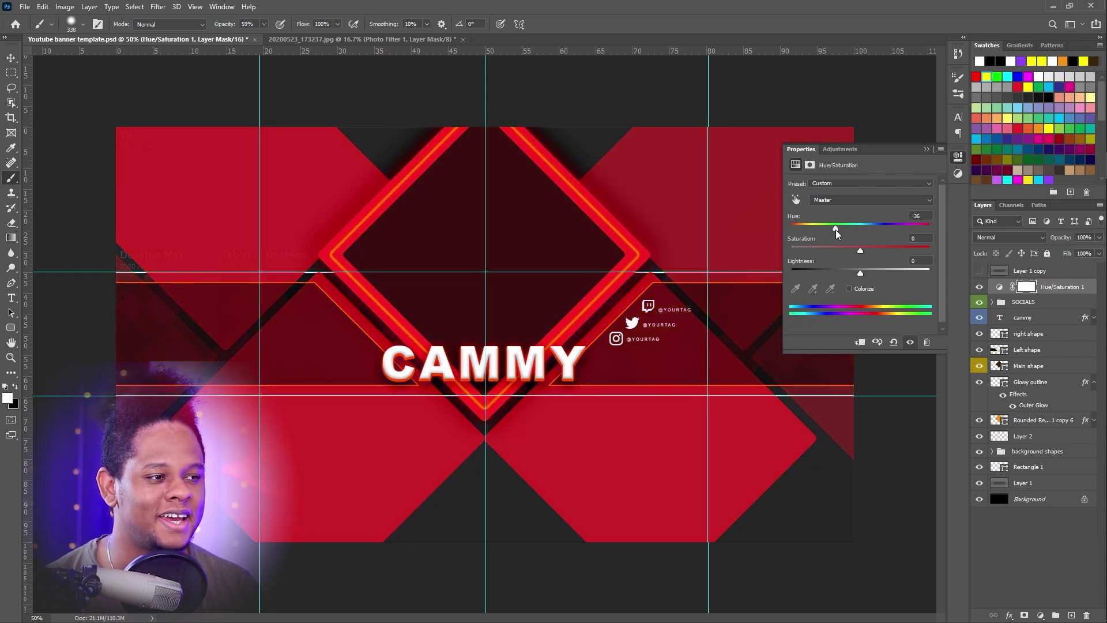
left_click(980, 287)
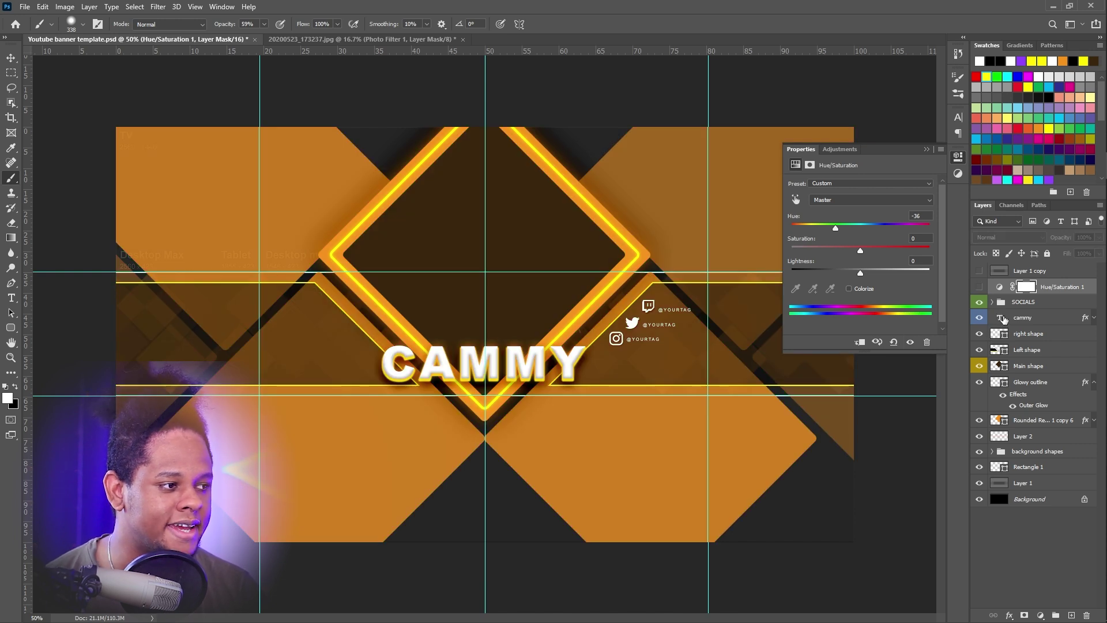
- Change the CAMMY name text to 'YOURNAME'
double_click(1002, 318)
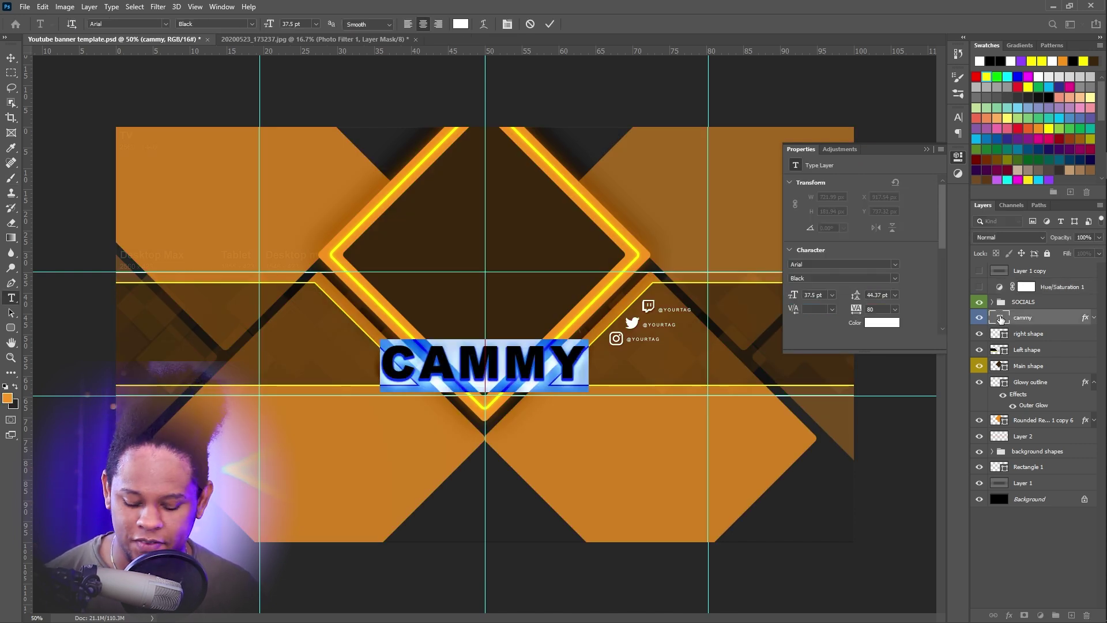
type("YOURNAME")
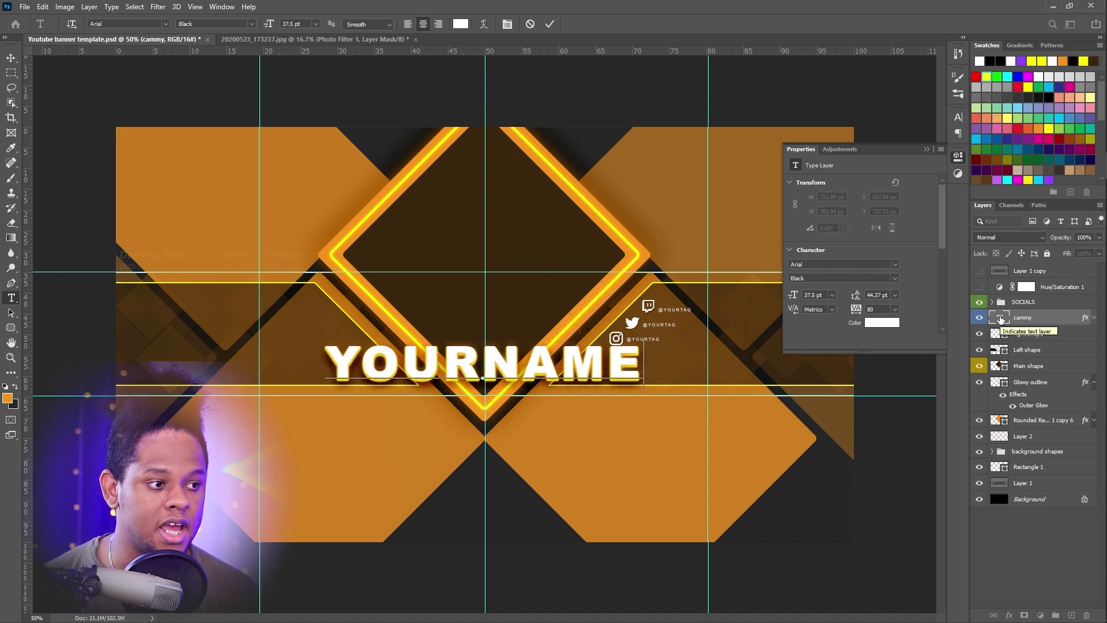
key("Escape")
key("b")
key("alt+period")
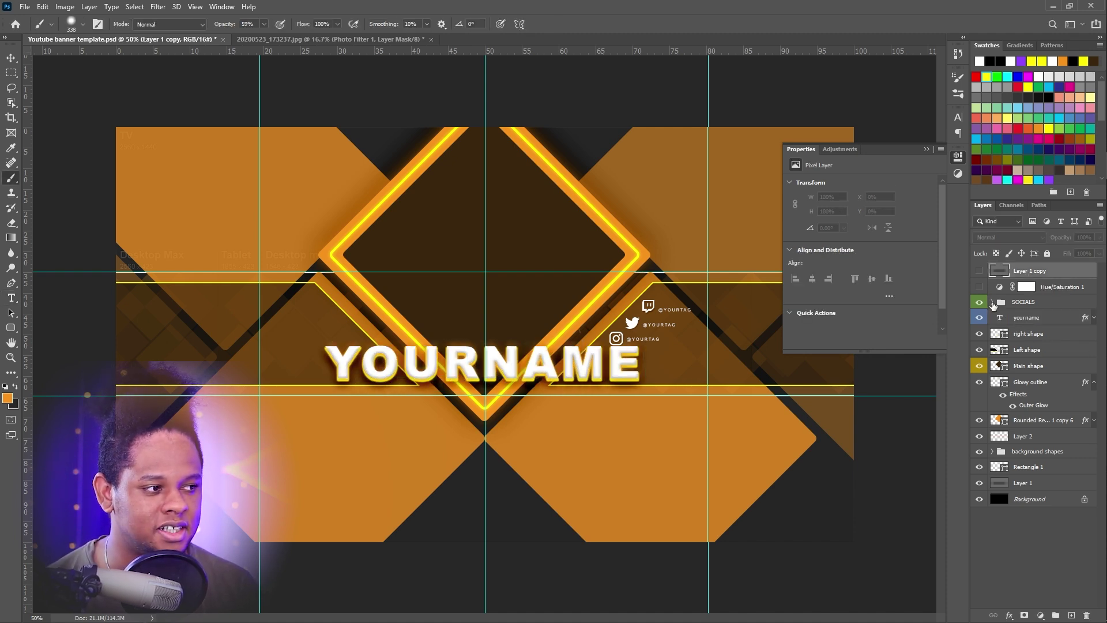
left_click(993, 302)
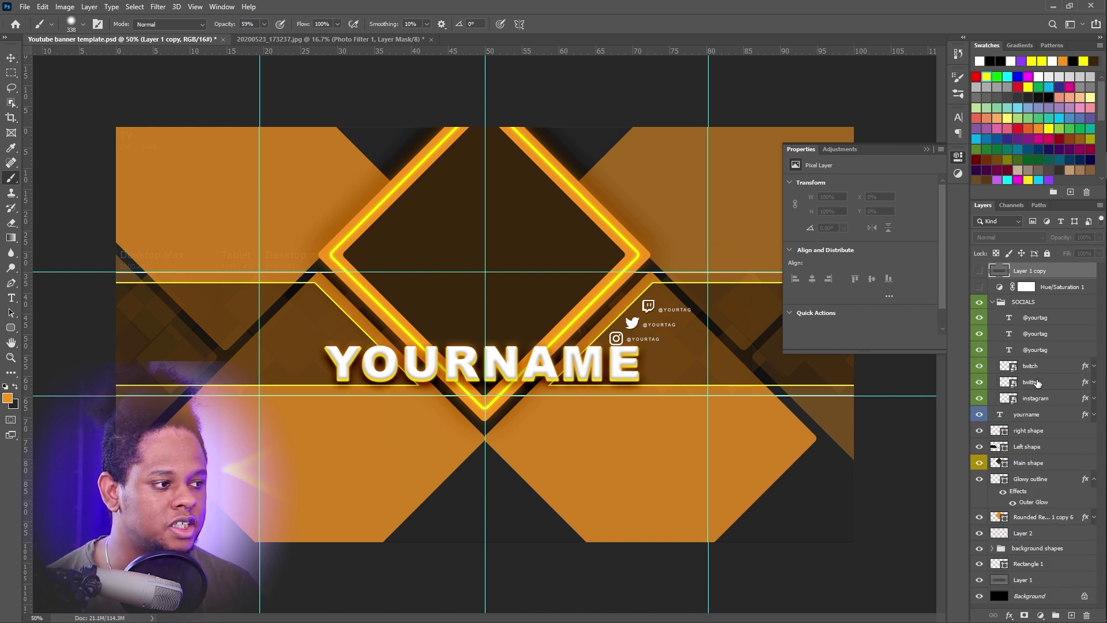
left_click(1033, 353)
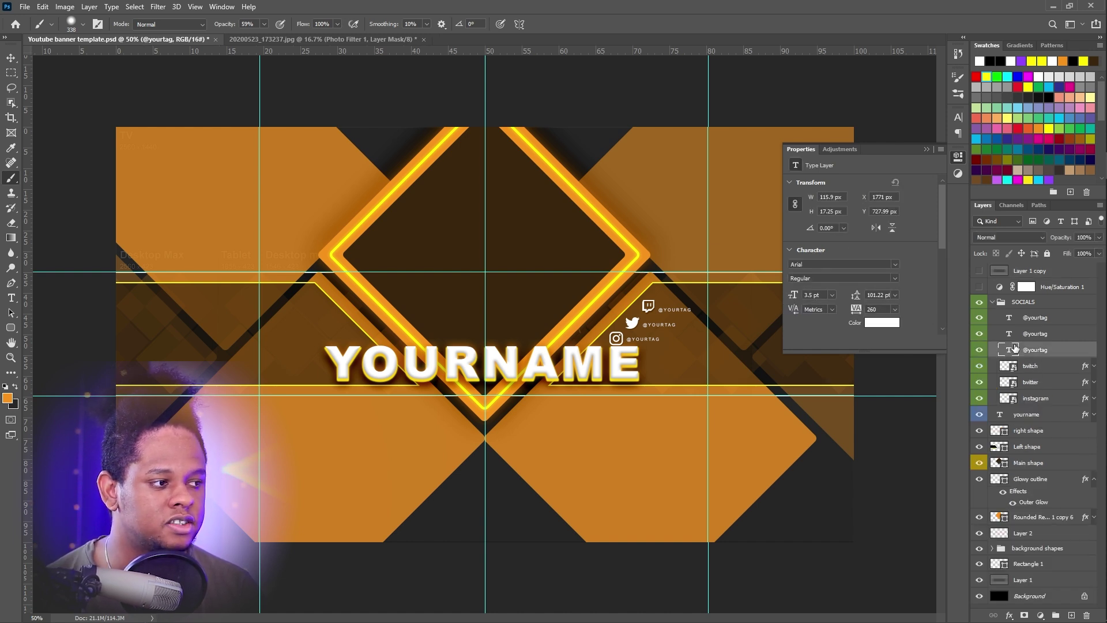
double_click(1008, 350)
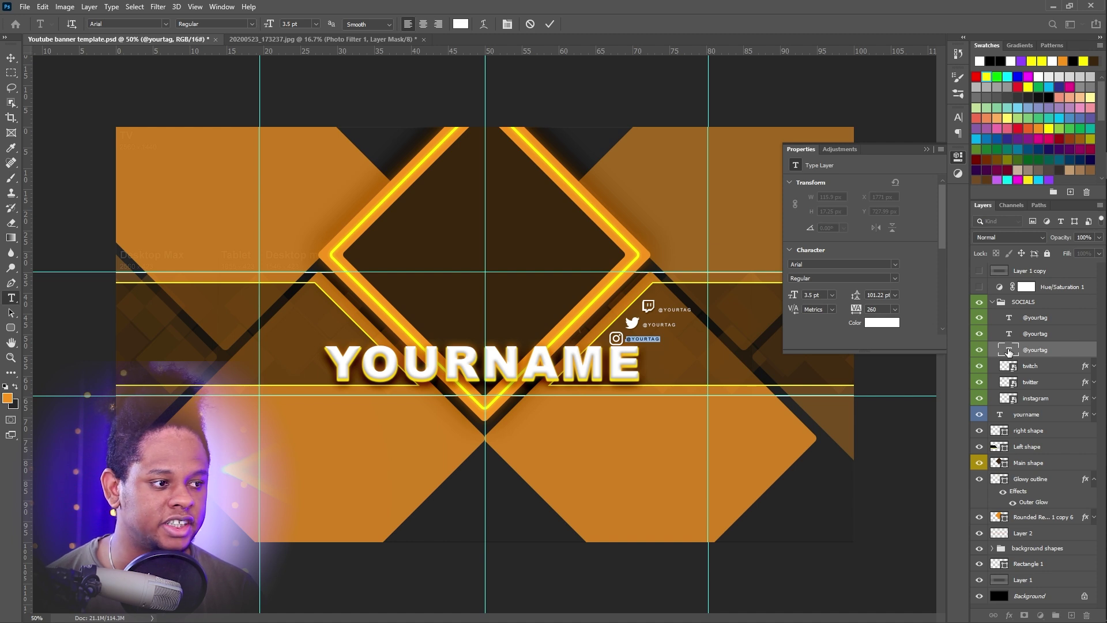
double_click(1009, 334)
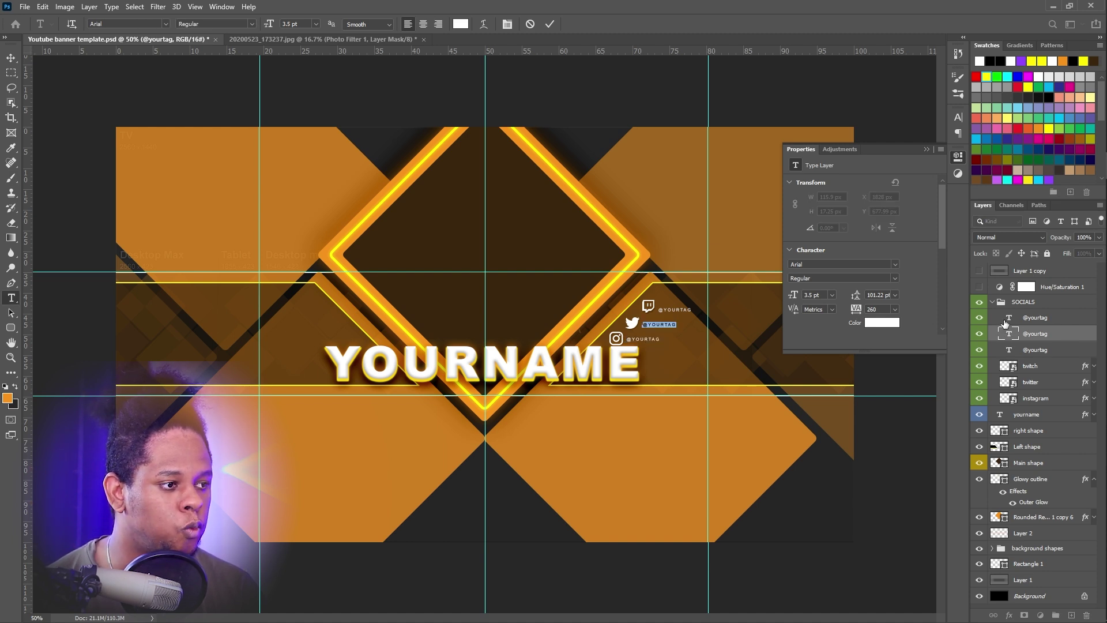
double_click(1008, 318)
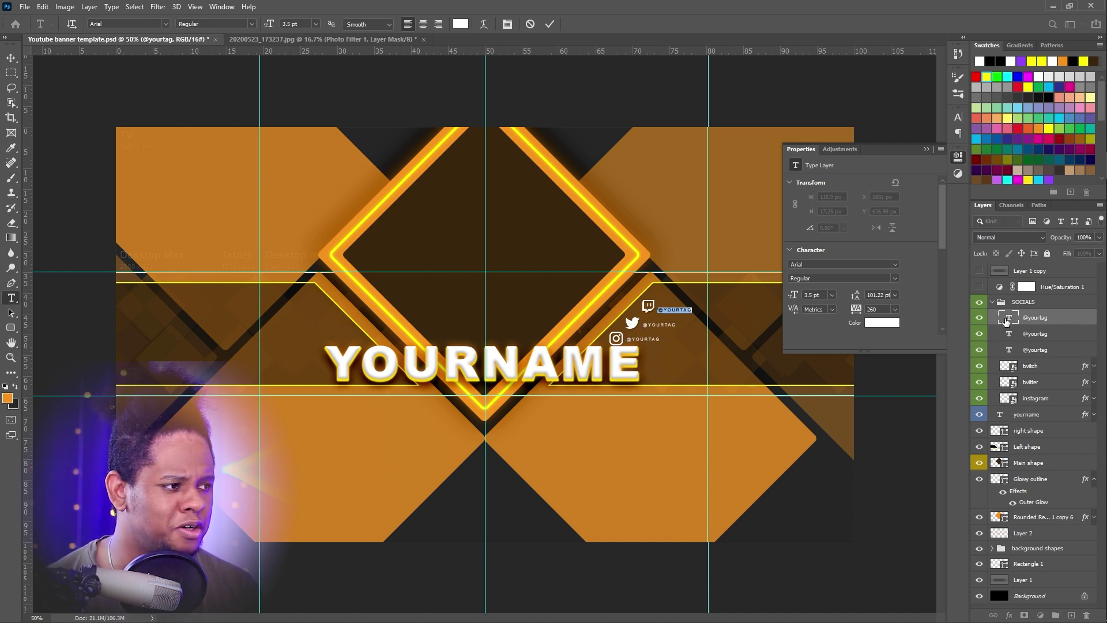
left_click(998, 302)
- Copy the whole masked portrait and paste it into the banner as Layer 3
key("b")
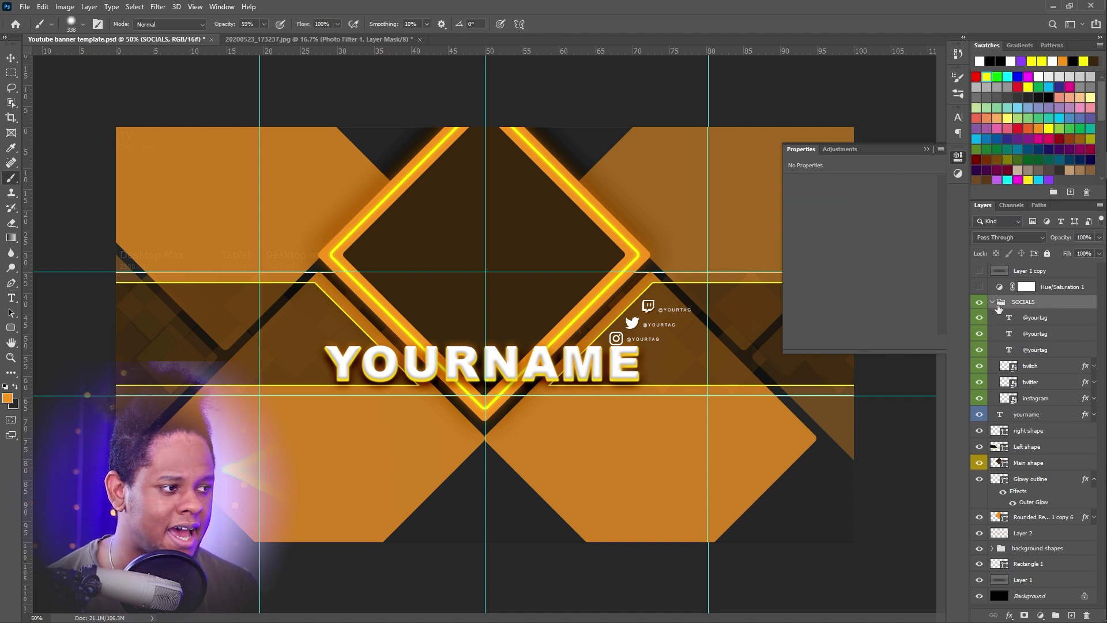
left_click(992, 304)
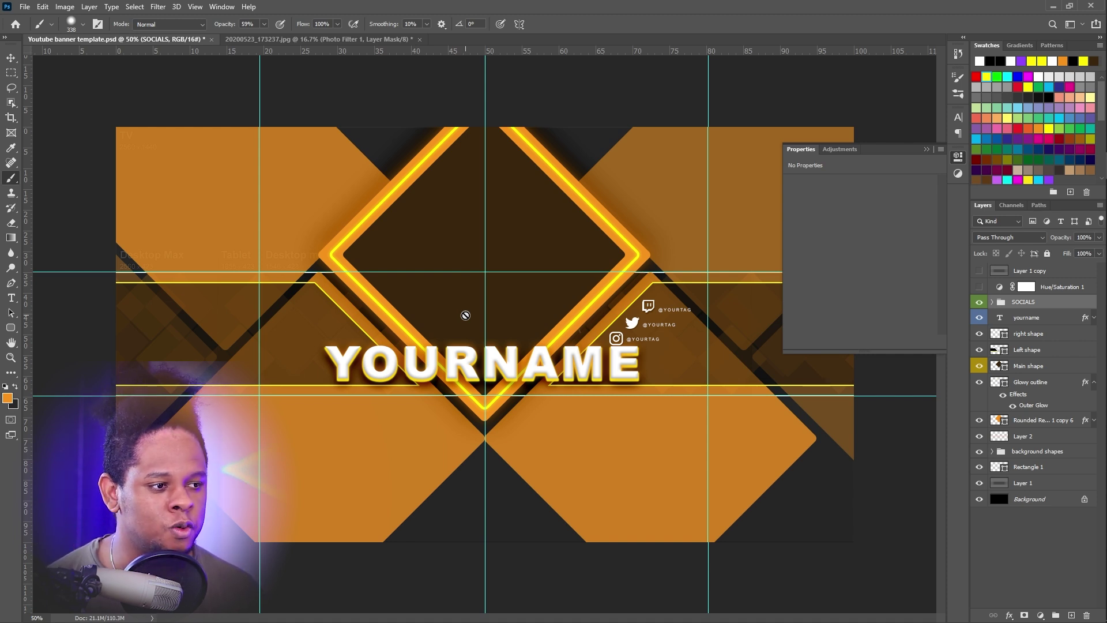
left_click(286, 41)
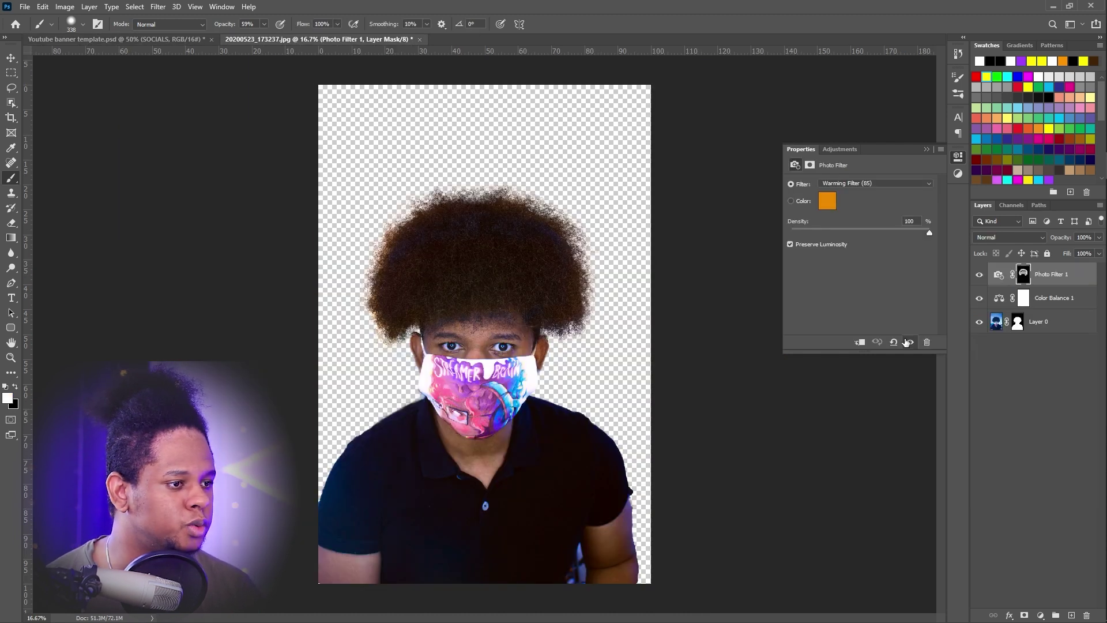
key("ctrl+a")
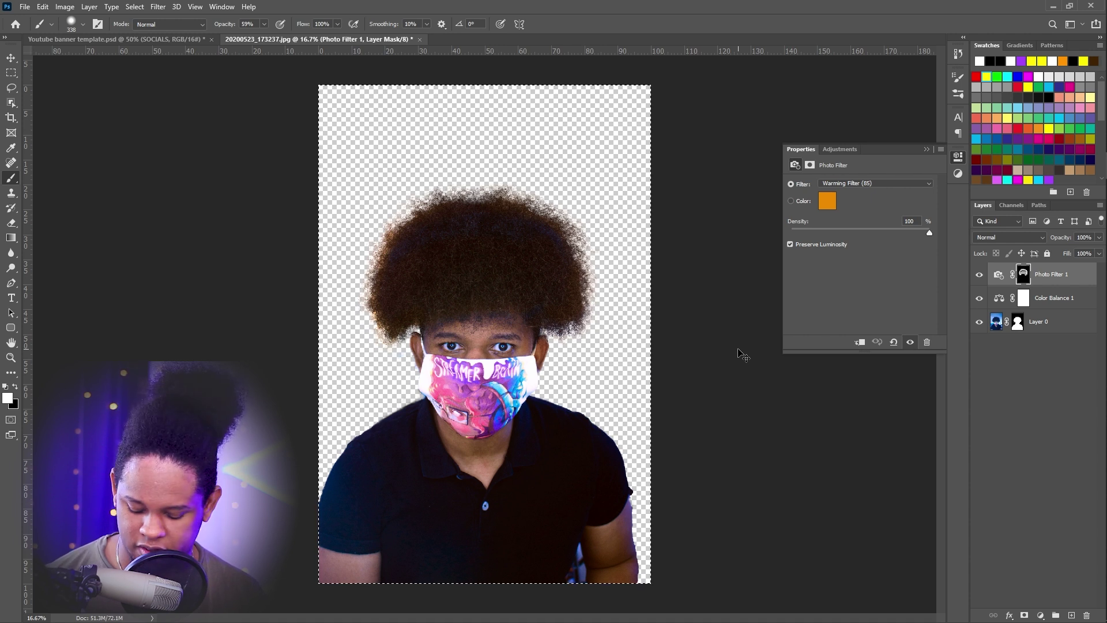
key("ctrl+c")
key("ctrl+Tab")
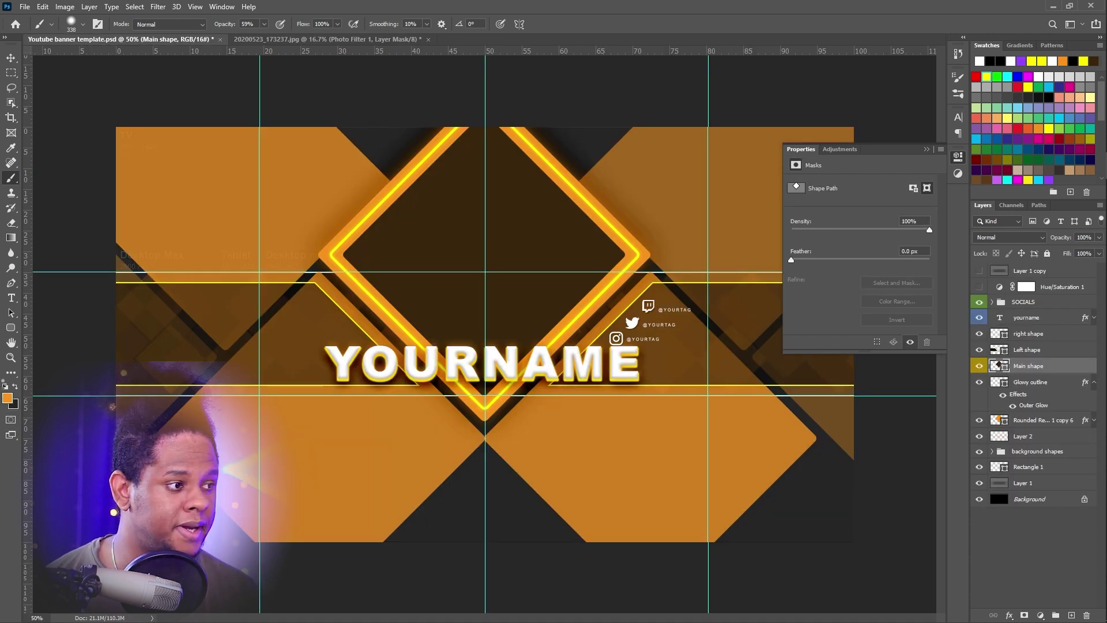
key("ctrl+v")
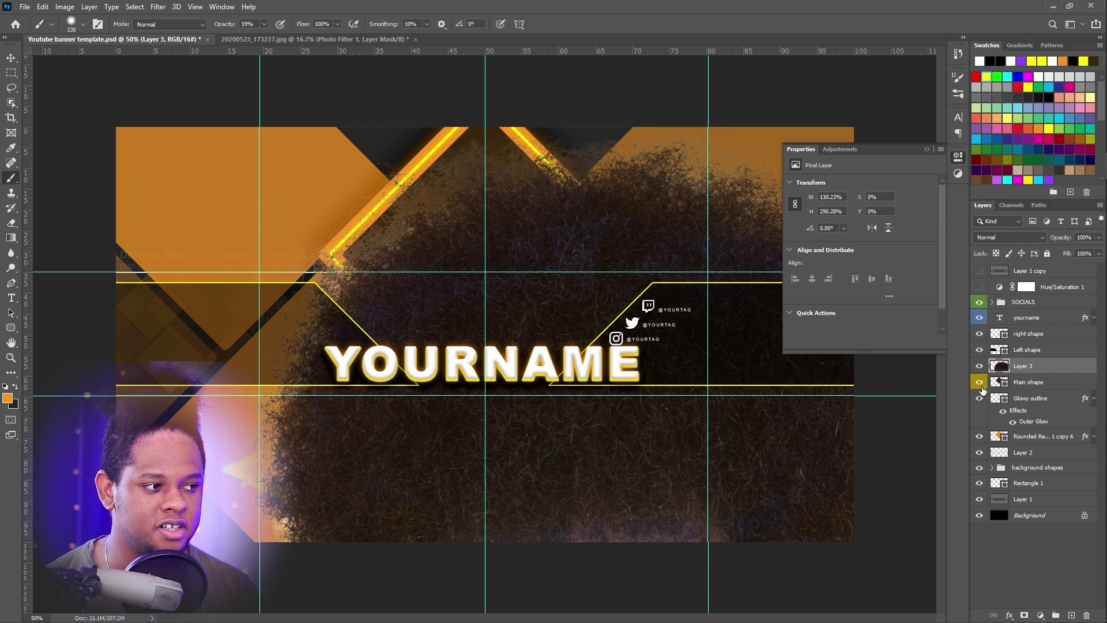
key("ctrl+t")
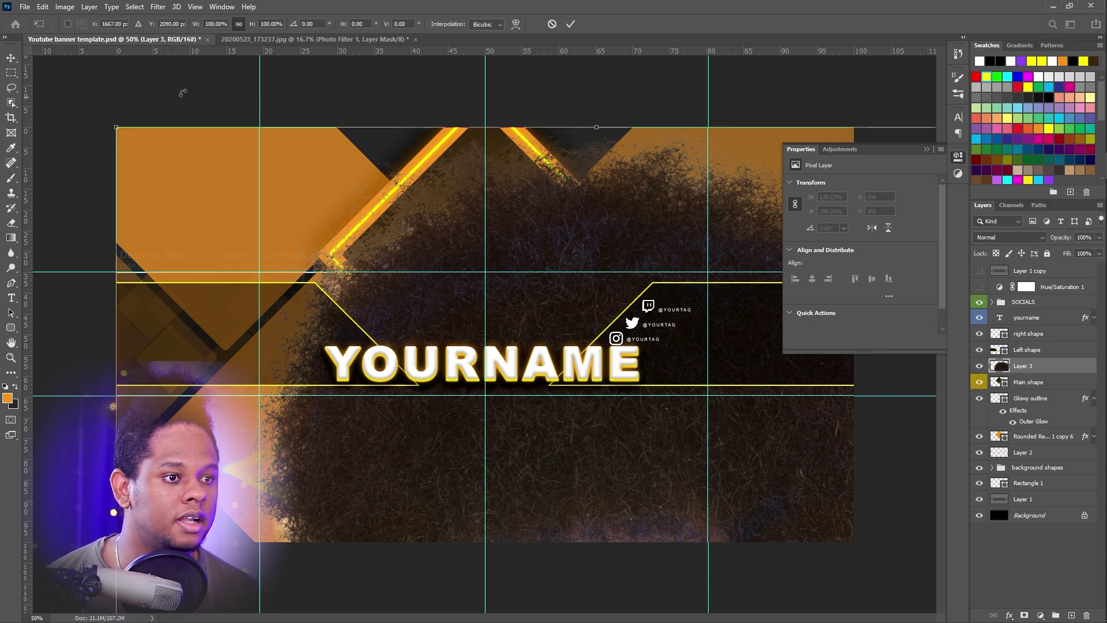
- Scale Layer 3 down and commit it centred inside the glowing diamond
left_click_drag(116, 127, 381, 177)
left_click_drag(431, 258, 445, 296)
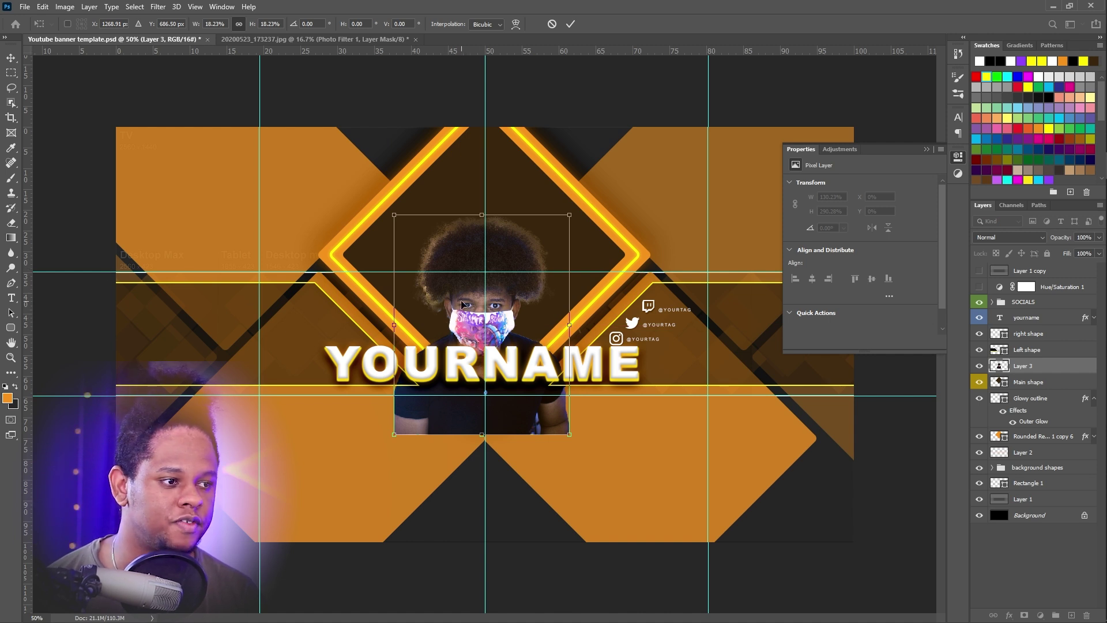
left_click_drag(460, 312, 468, 311)
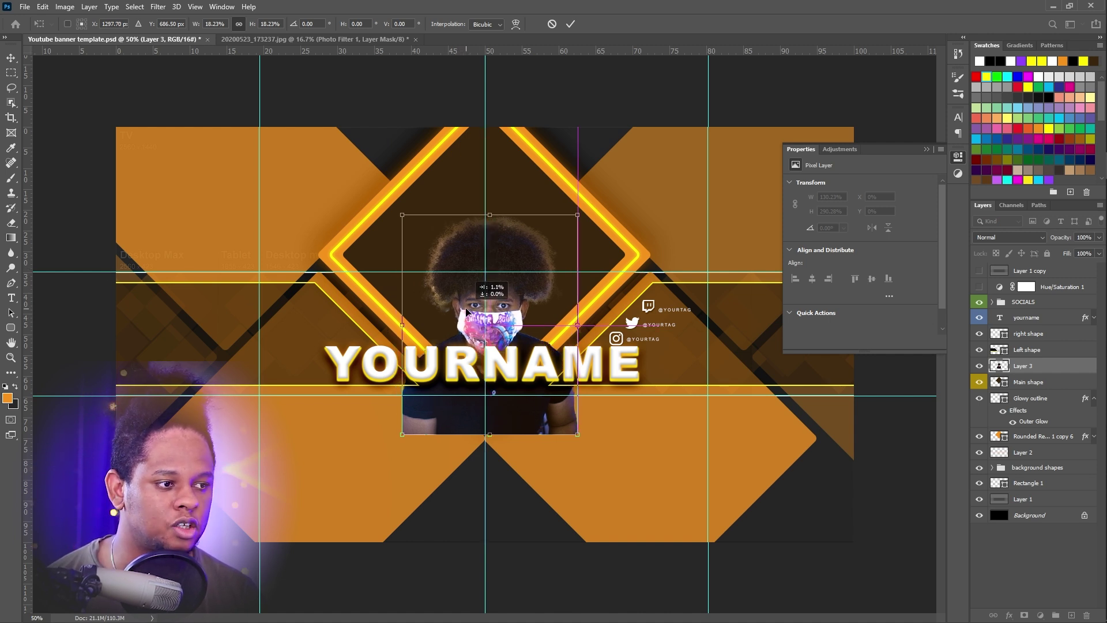
left_click_drag(468, 312, 468, 312)
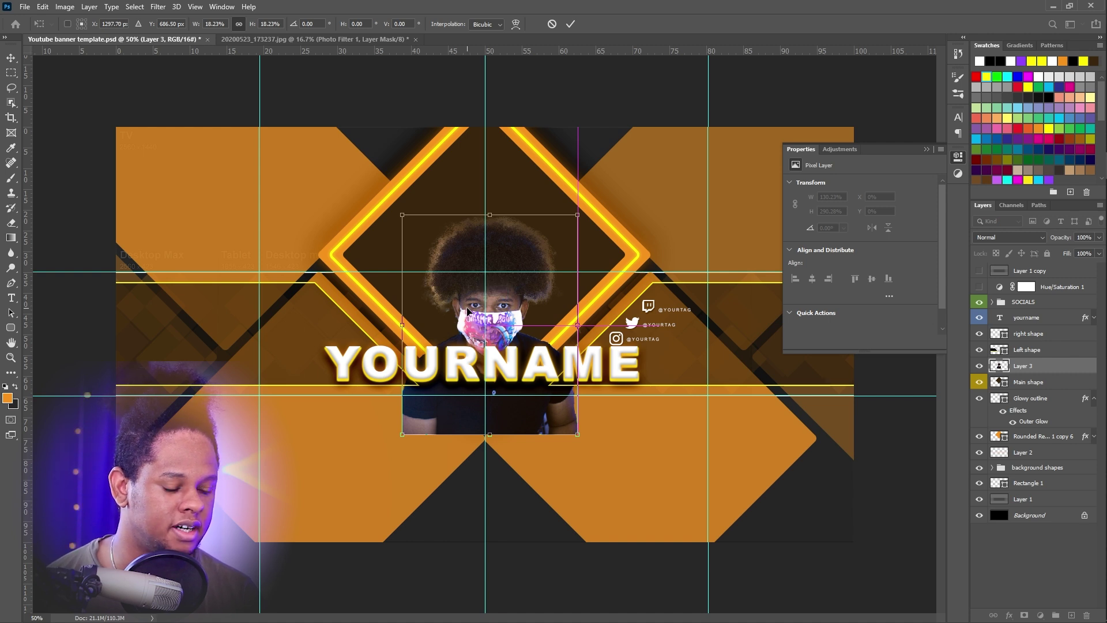
key("Return")
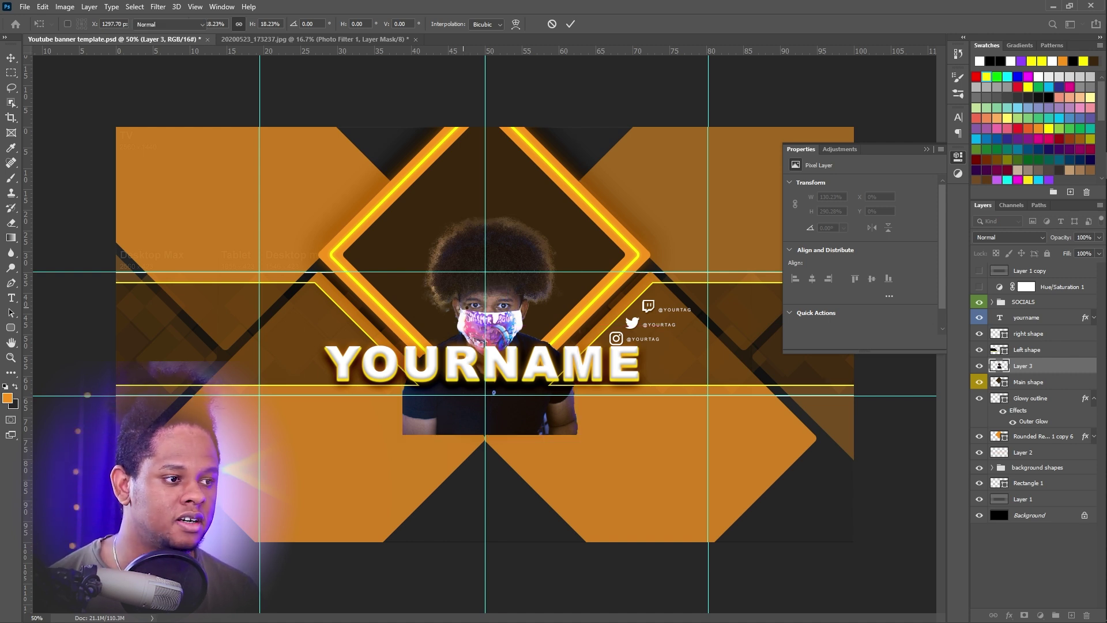
key("b")
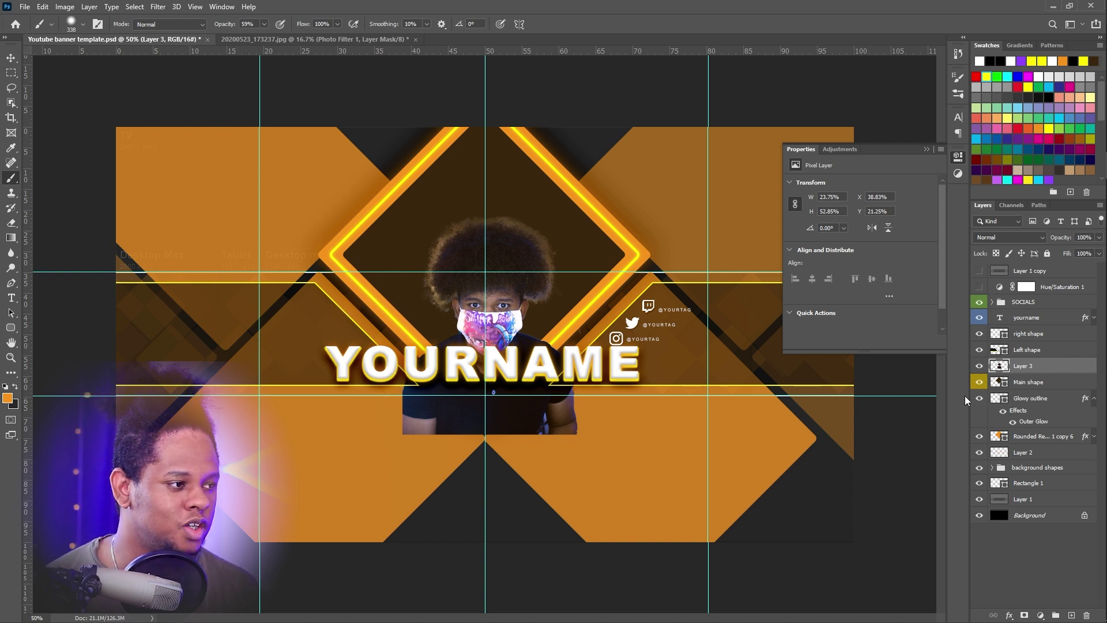
- Clip Layer 3, move it to the top into Group 1, and mask it to the Left shape
key("ctrl+alt+g")
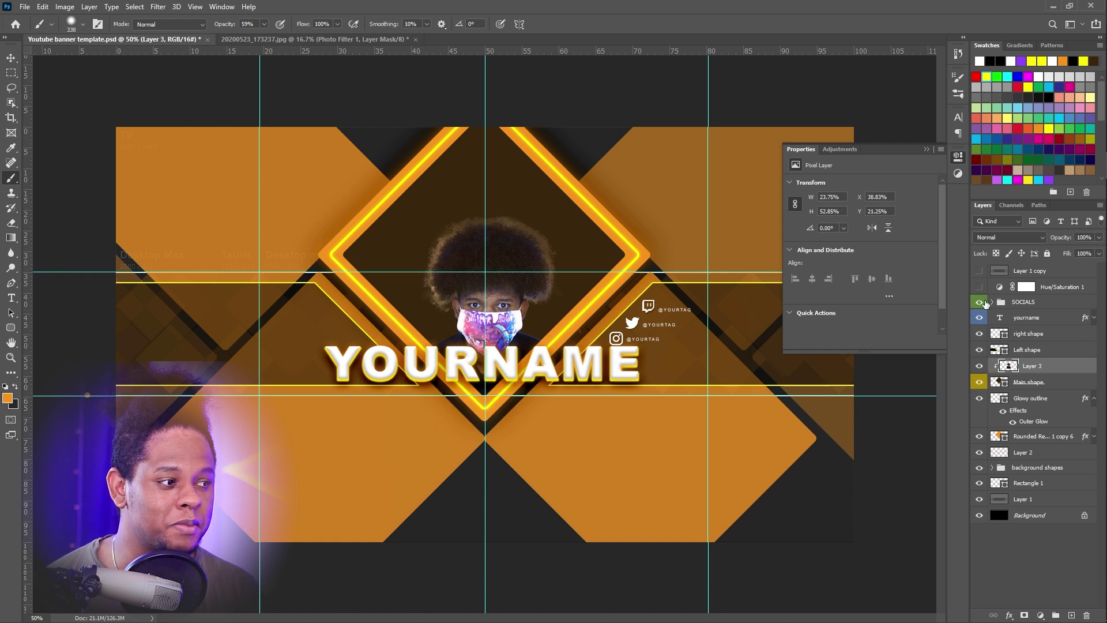
left_click_drag(1044, 370, 1038, 279)
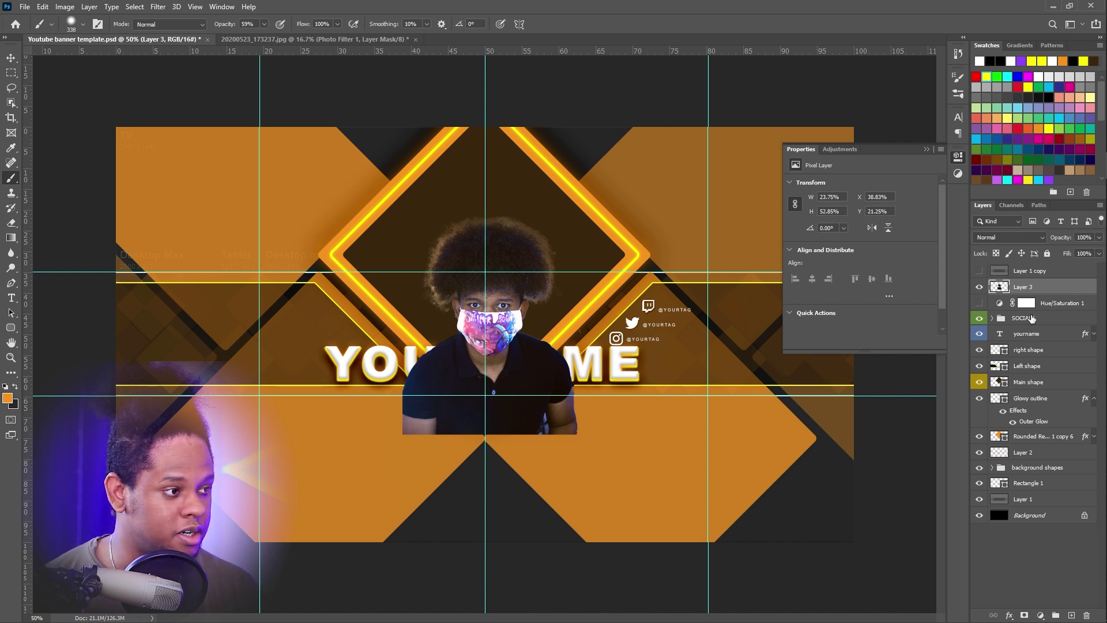
key("ctrl+g")
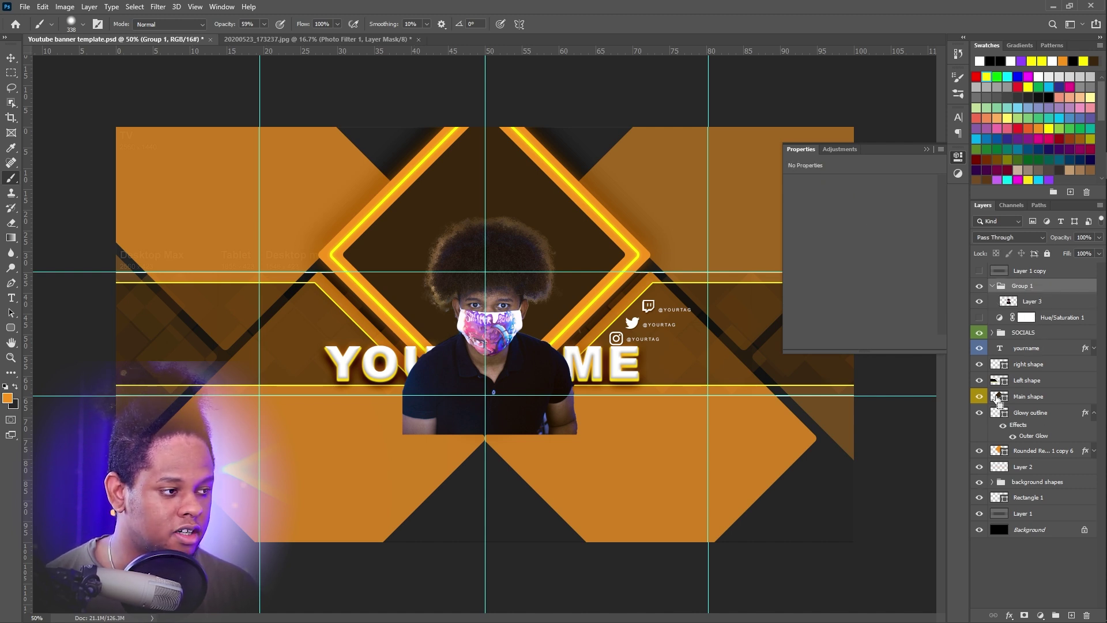
left_click(996, 382, "ctrl")
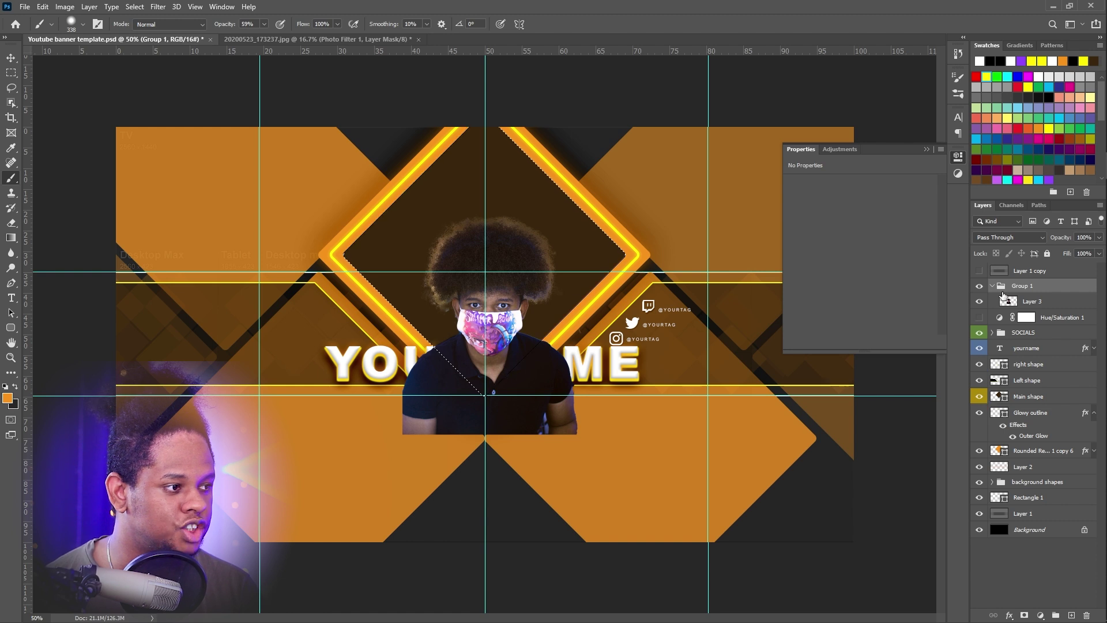
left_click(1024, 615)
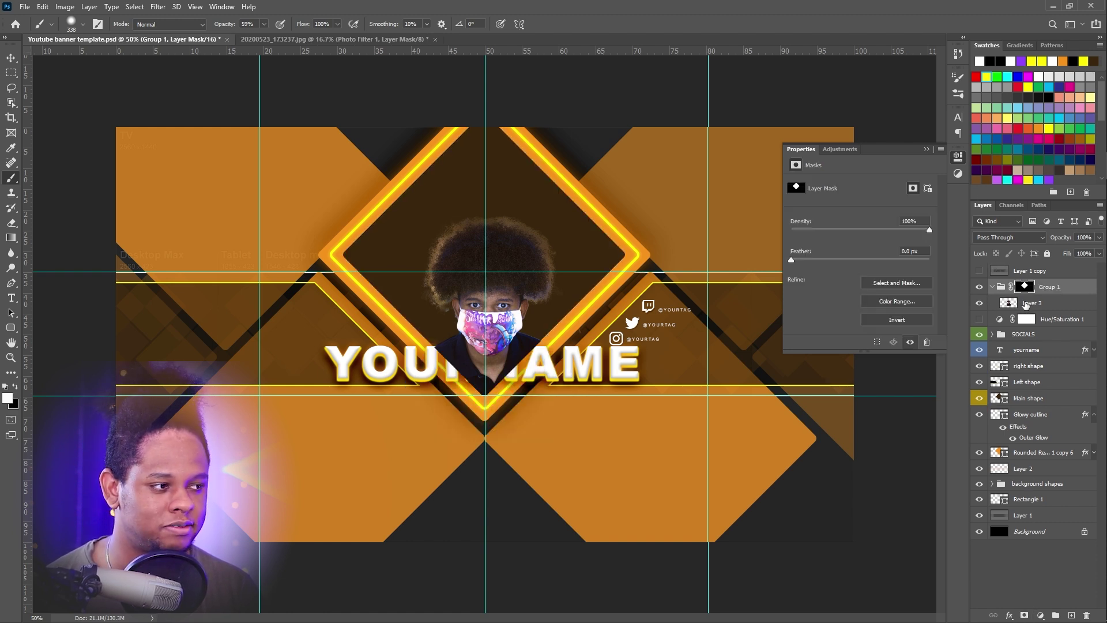
- Nudge the portrait up-left in the diamond and move yourname above Group 1
left_click_drag(1036, 306, 1059, 288)
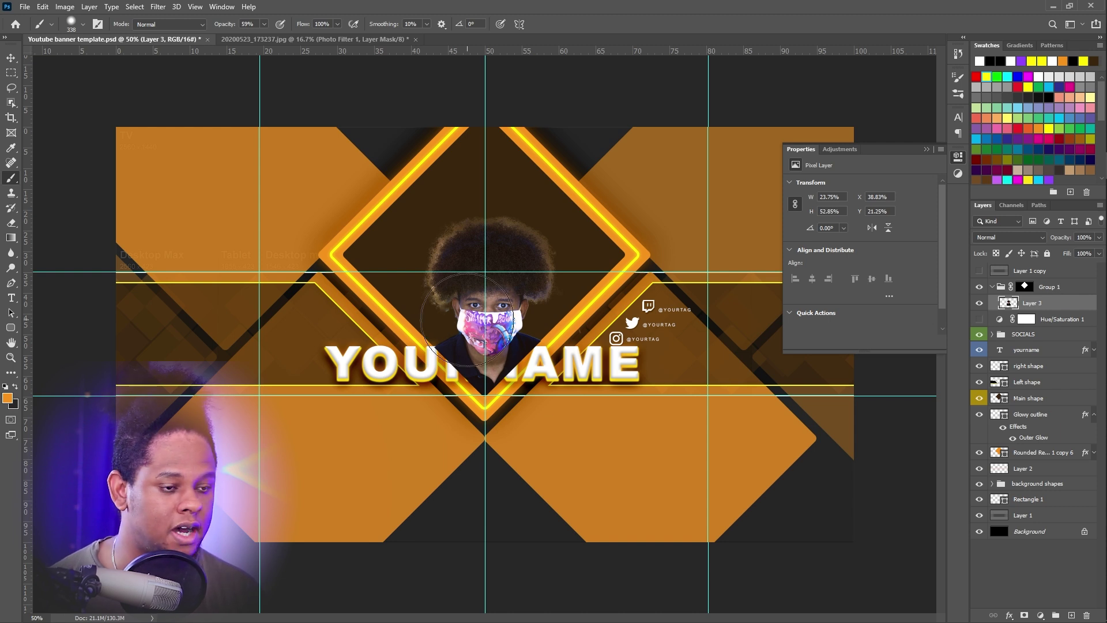
key("v")
mouse_move(417, 320)
left_mouse_down()
mouse_move(375, 314)
mouse_move(490, 288)
mouse_move(539, 320)
mouse_move(429, 304)
mouse_move(519, 271)
mouse_move(461, 314)
mouse_move(502, 345)
left_mouse_up()
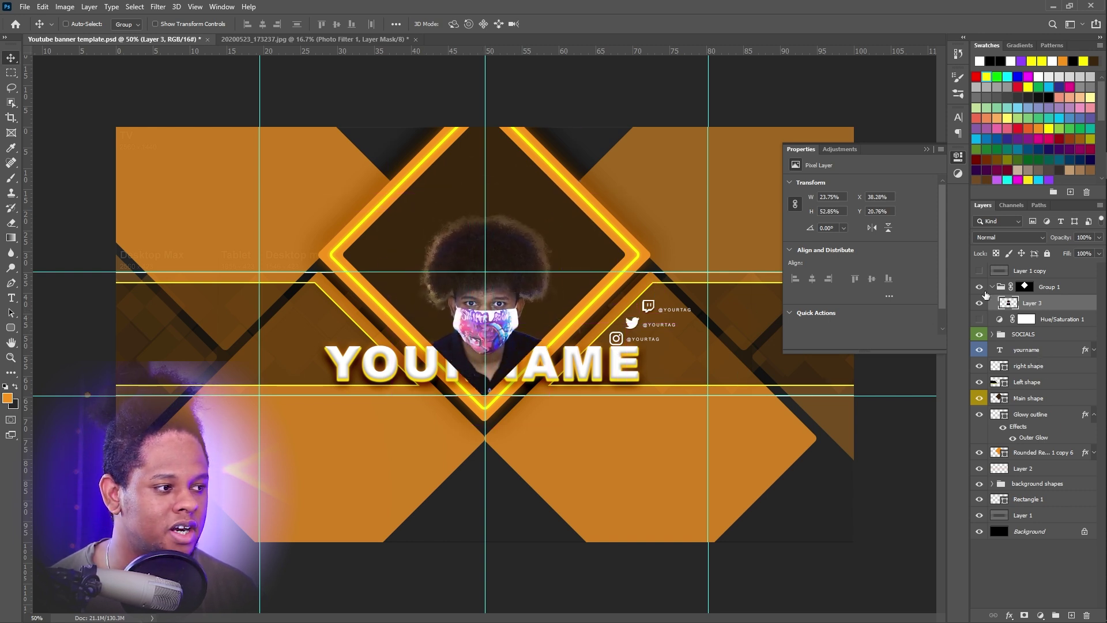
left_click_drag(1033, 354, 1059, 281)
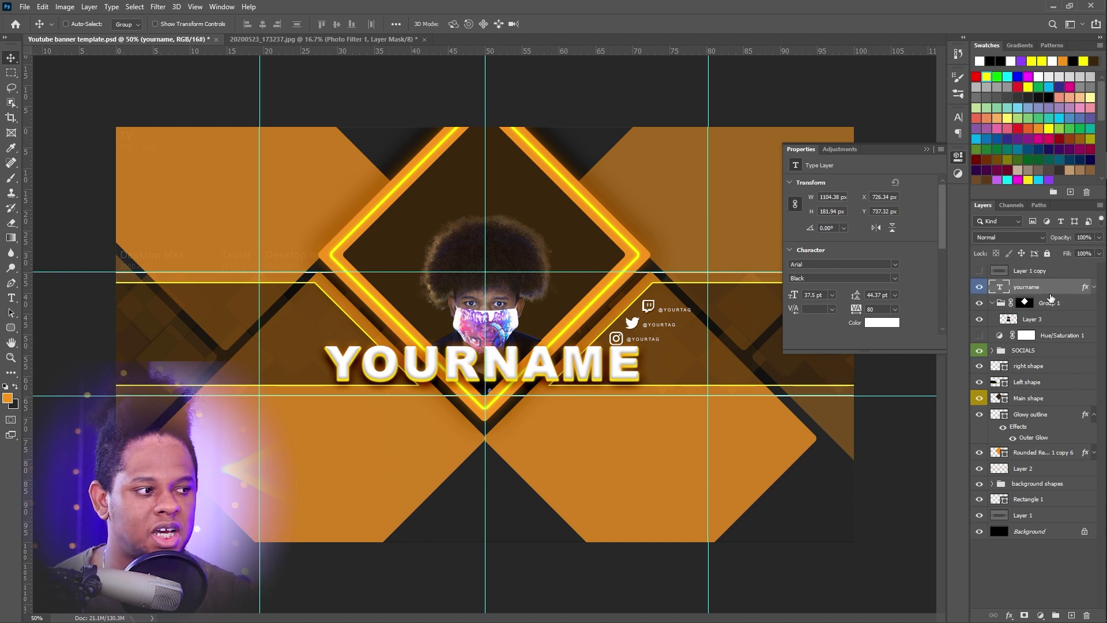
- Enable Hue/Saturation 1 to turn the banner red and expand yourname's layer effects
left_click(979, 336)
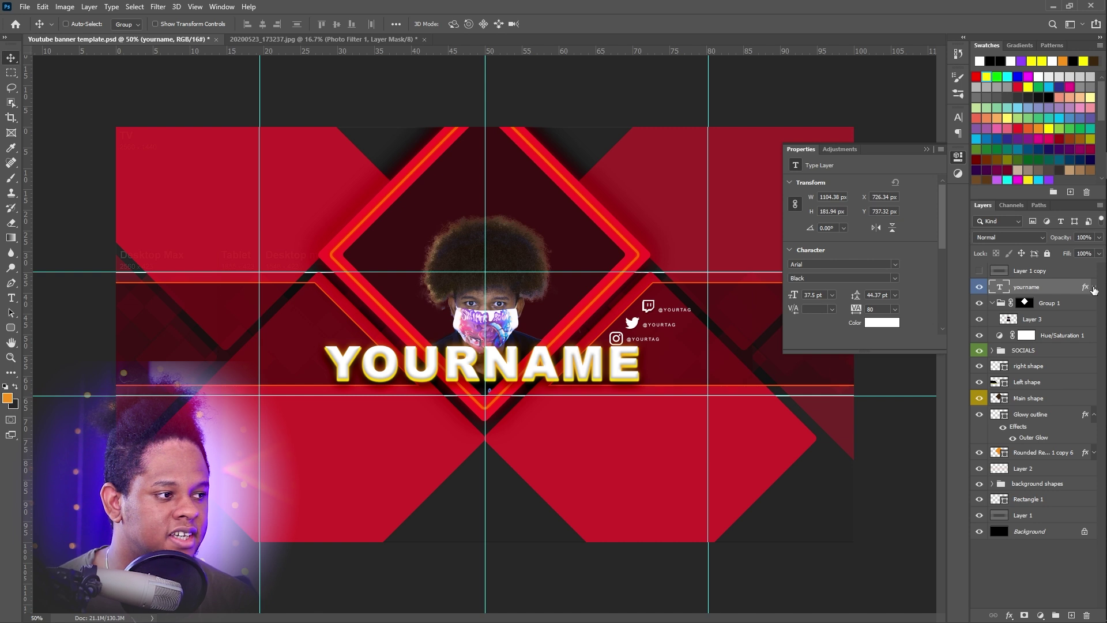
left_click(1094, 287)
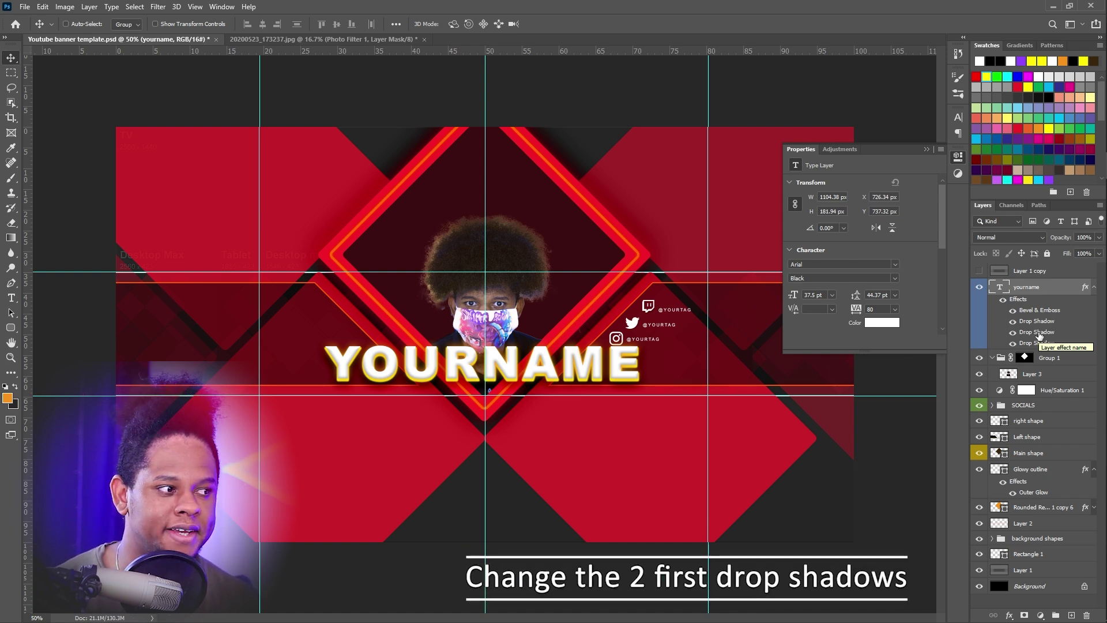
double_click(1038, 333)
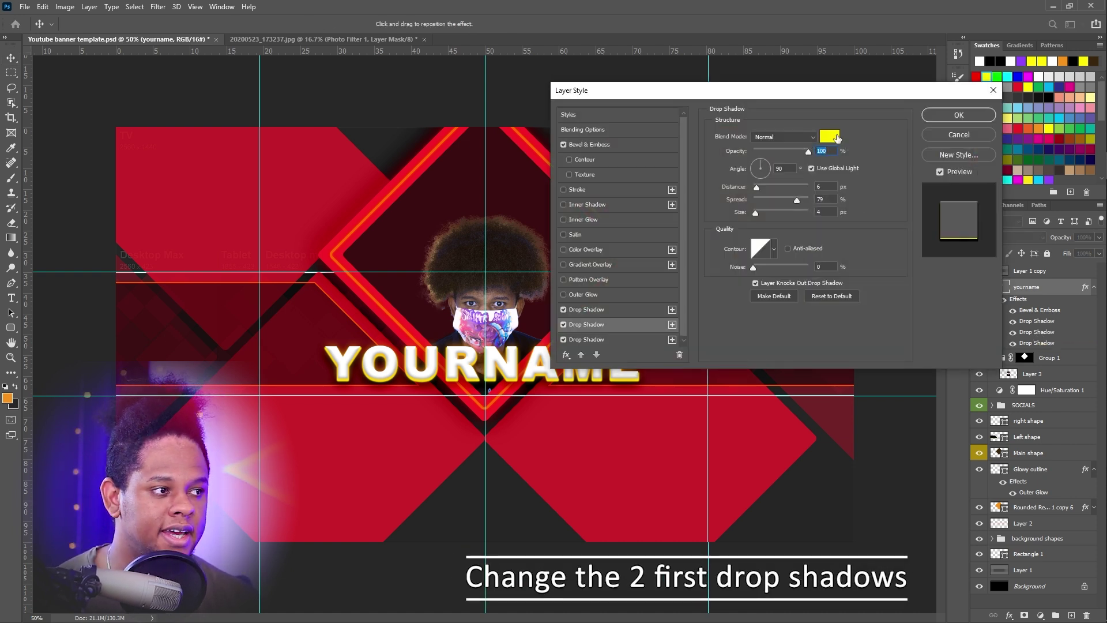
left_click(834, 140)
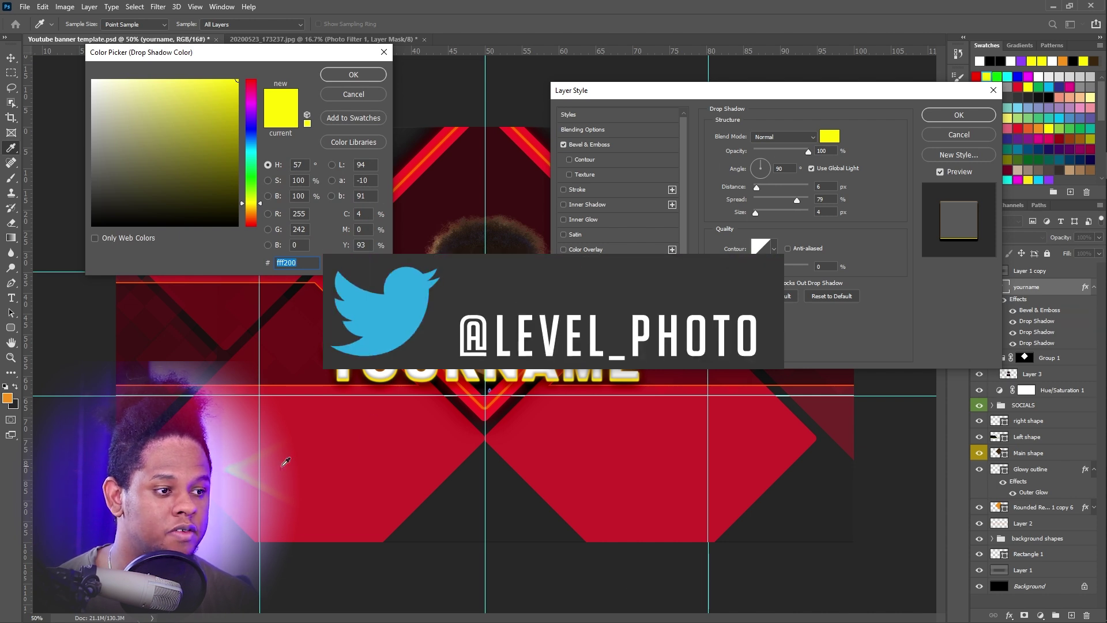
left_click(356, 457)
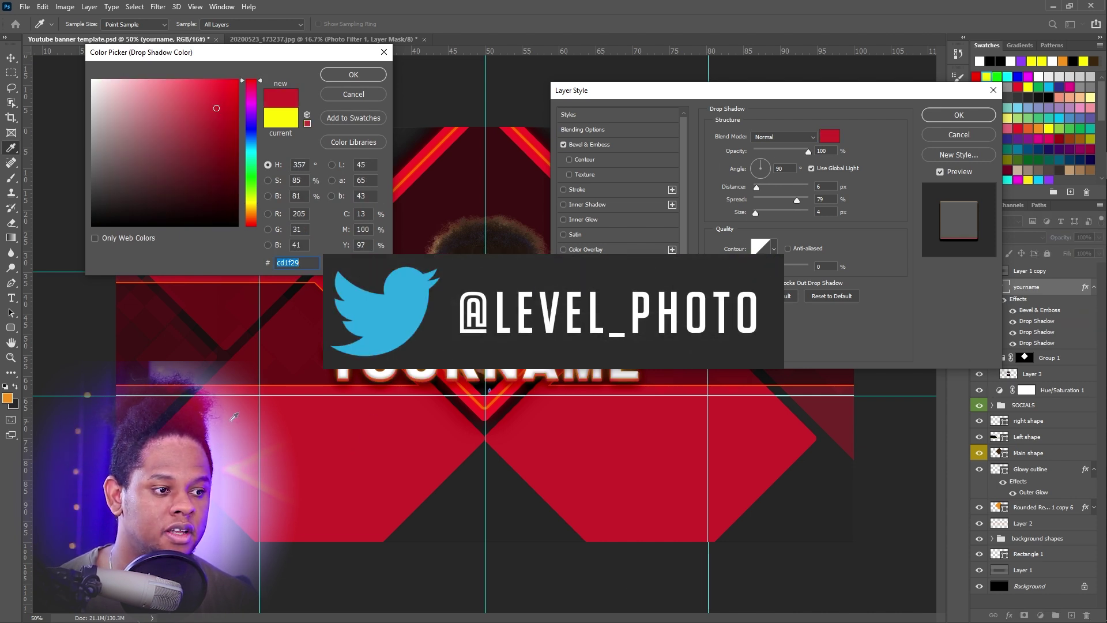
left_click_drag(250, 131, 250, 202)
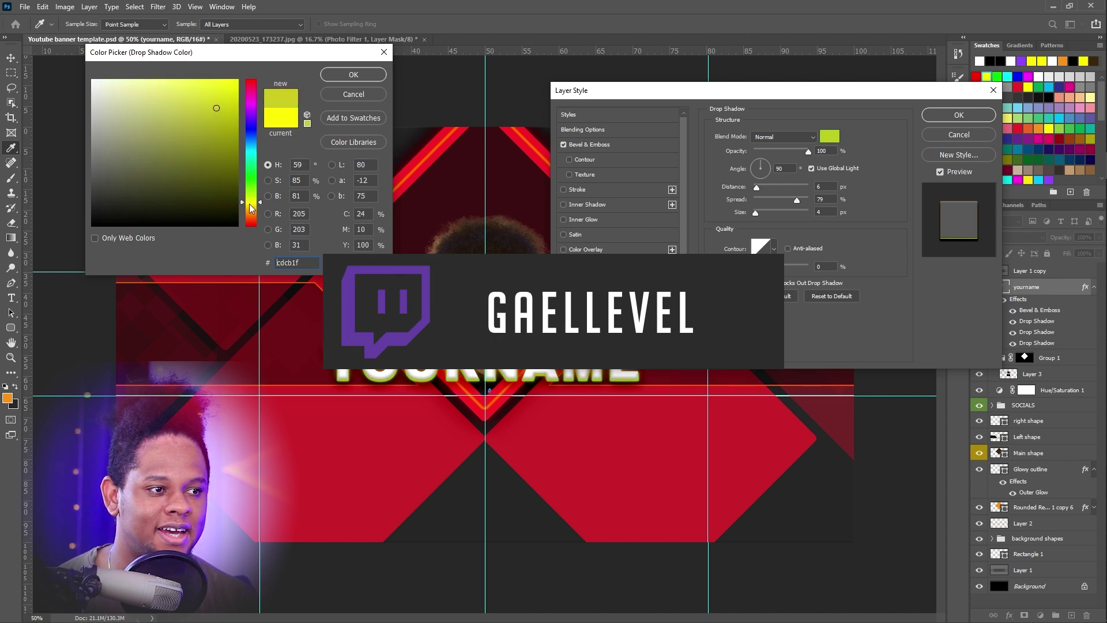
key("Return")
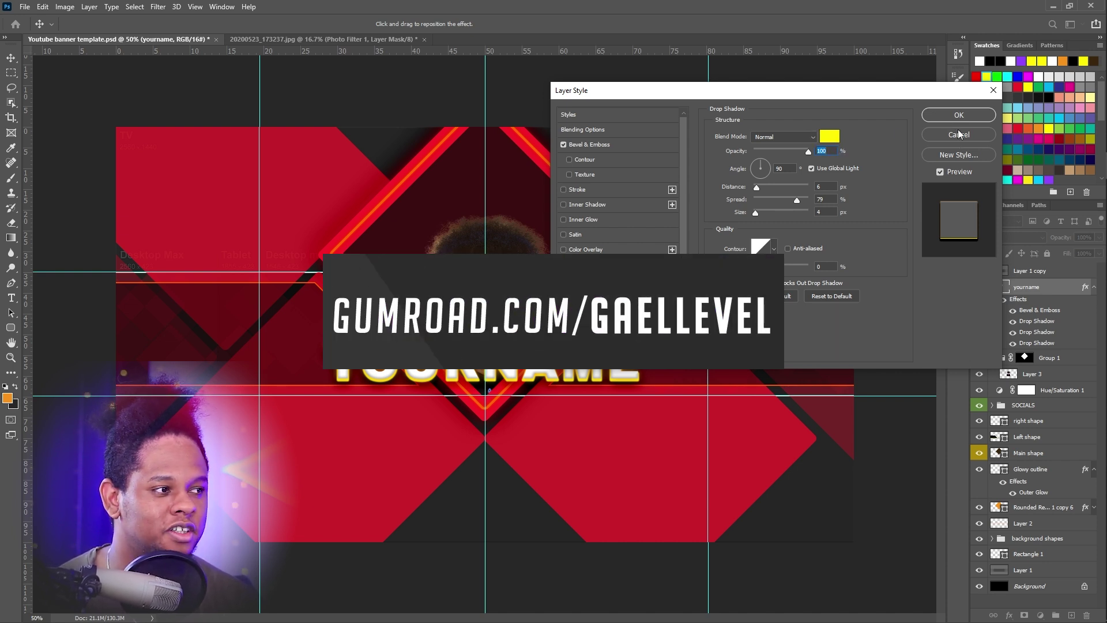
left_click(946, 116)
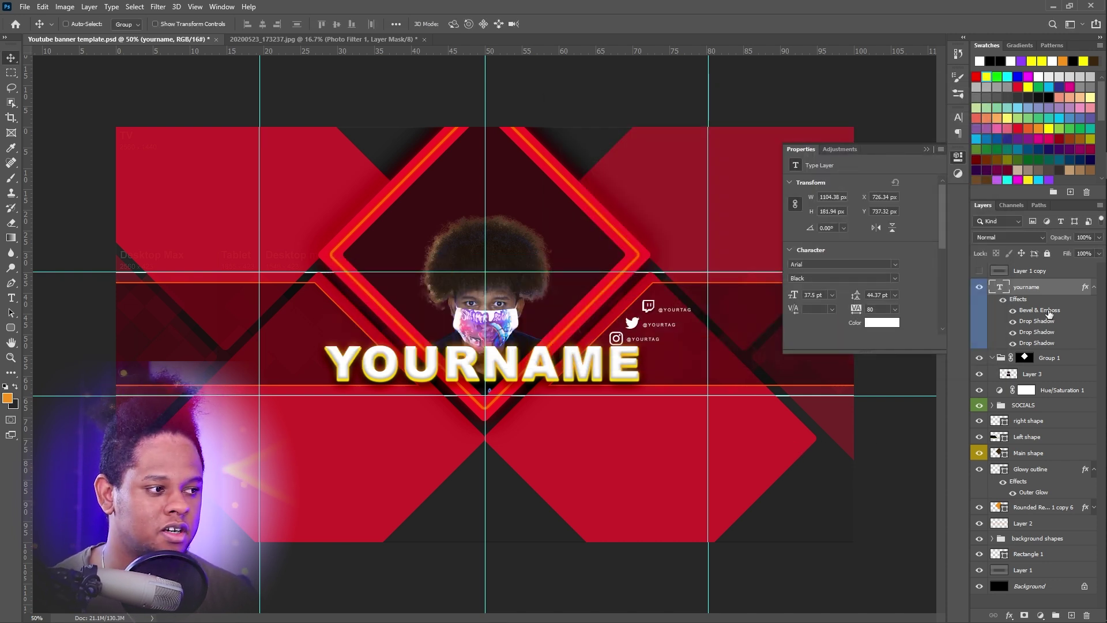
- Collapse Group 1 and rename it to 'PLACE YOUR IMAGE'
left_click(993, 359)
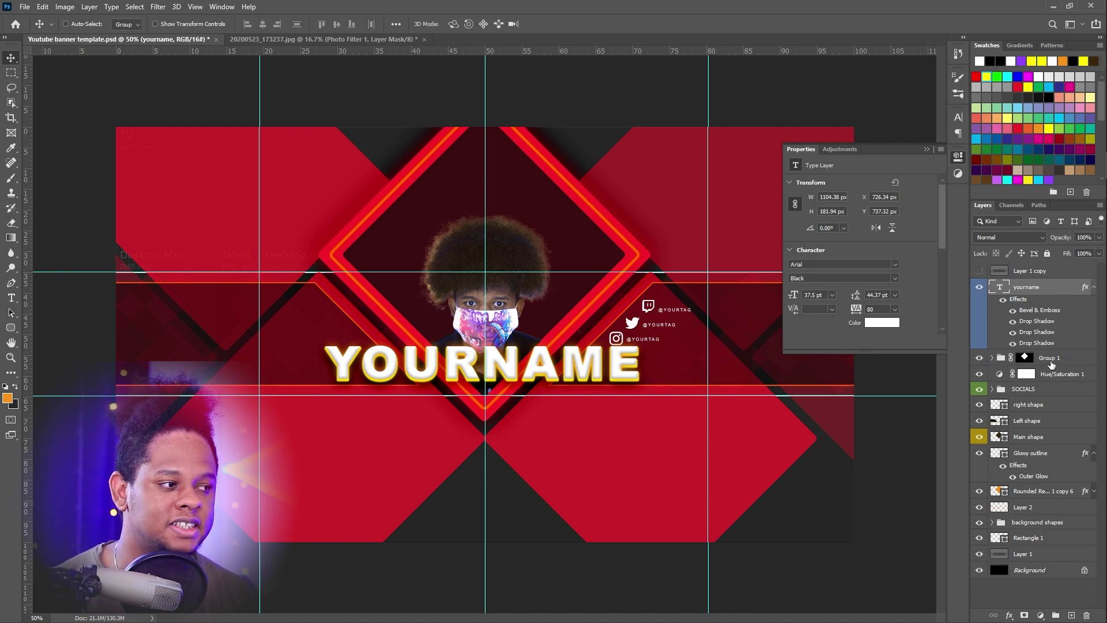
double_click(1051, 358)
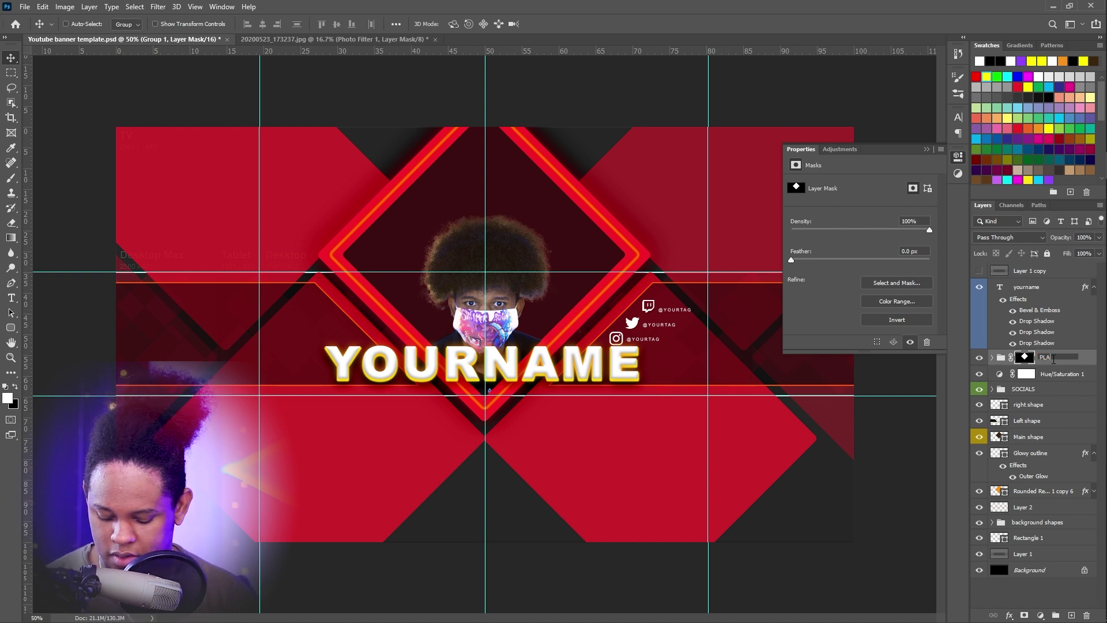
type("PLACE YOUR IMA")
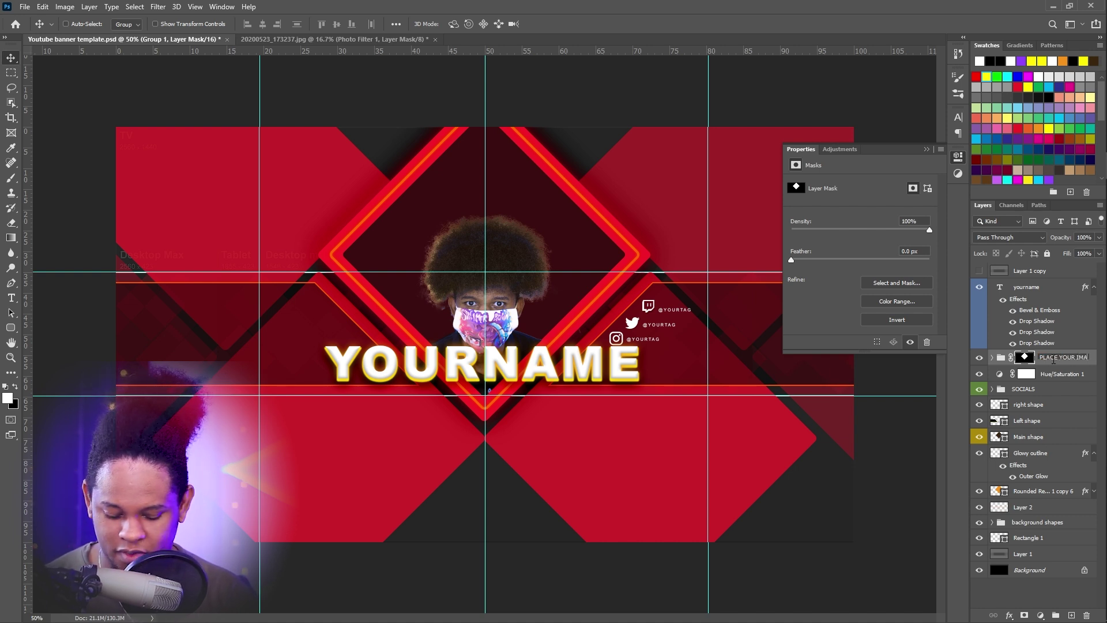
type("GE")
key("Return")
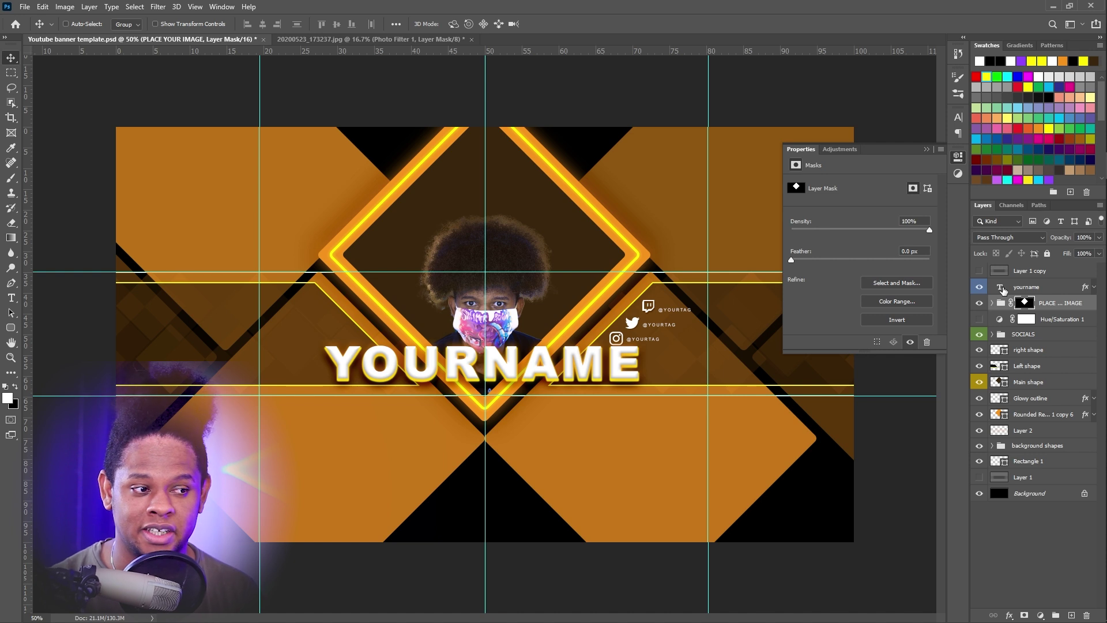
- Replace the YOURNAME banner text with 'BYE BYE'
double_click(1001, 287)
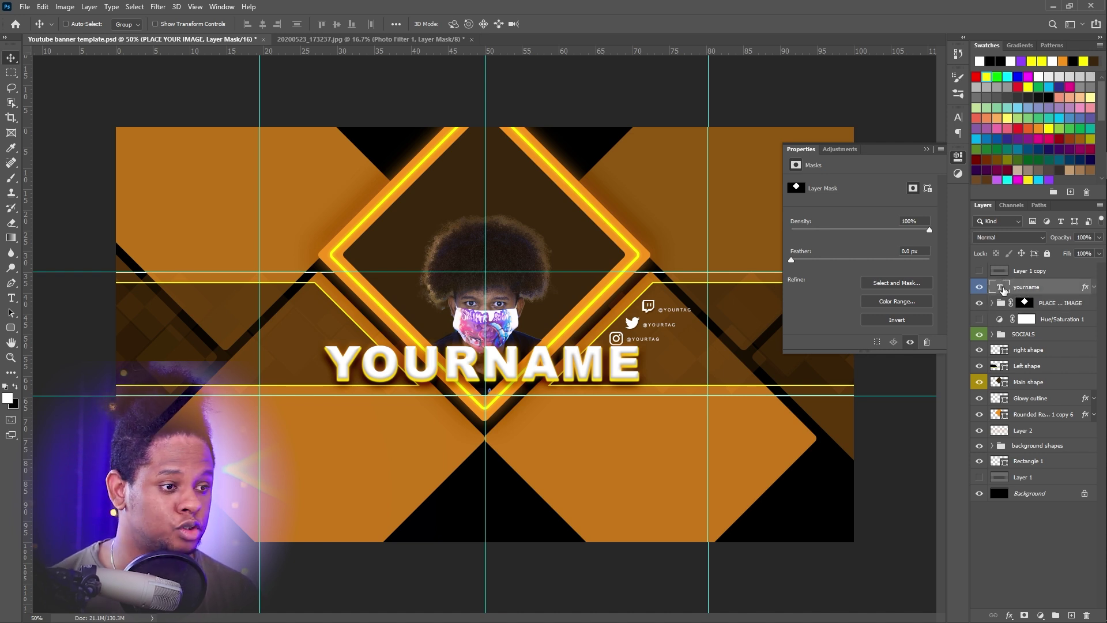
type("BYE BYE")
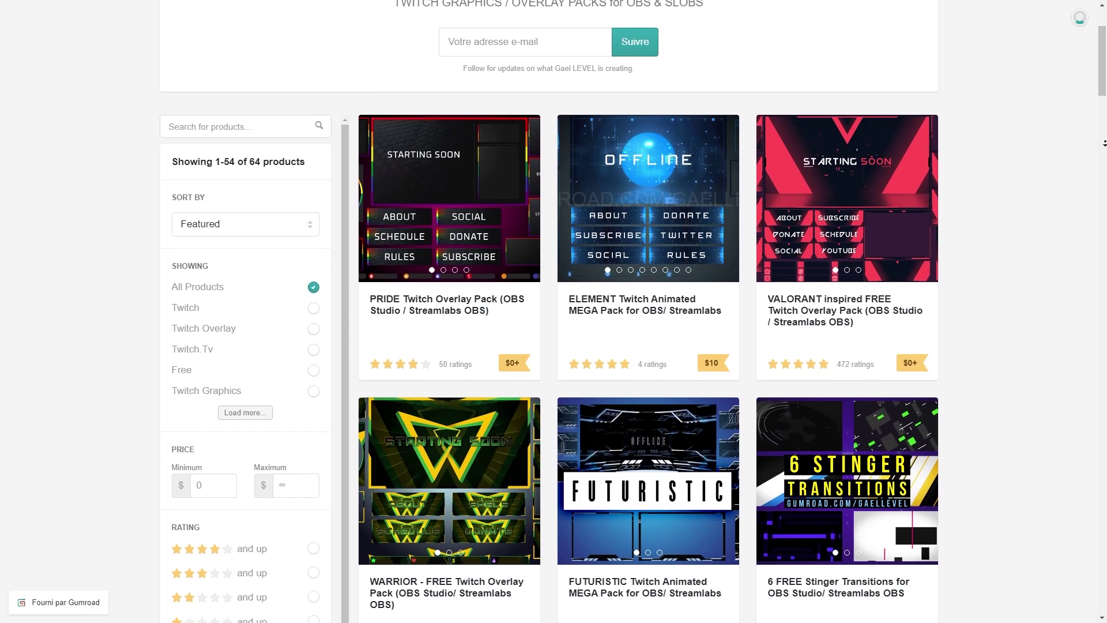
scroll(648, 311, "down", 9)
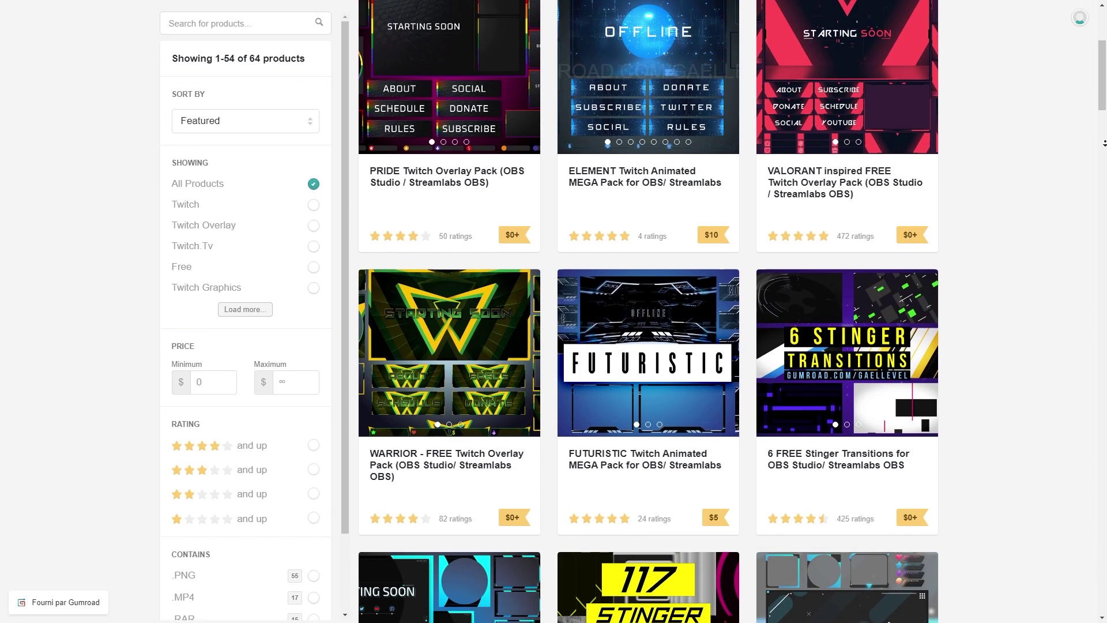
- Scroll the Gumroad product grid down to the BOXorange and Simply Dark overlay packs
scroll(649, 311, "down", 9)
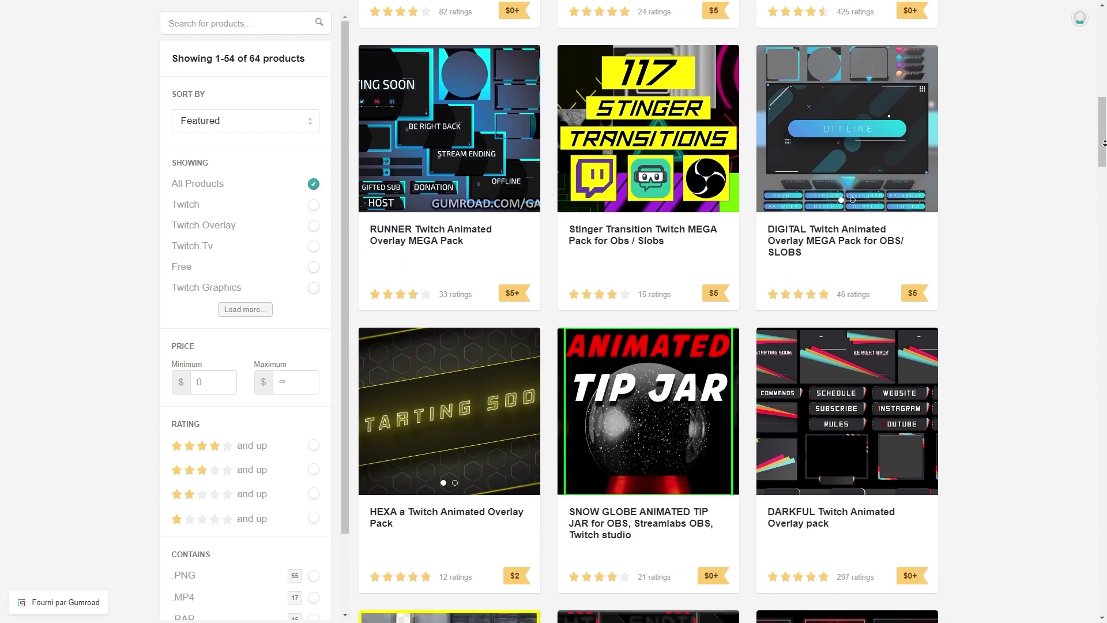
scroll(648, 312, "down", 9)
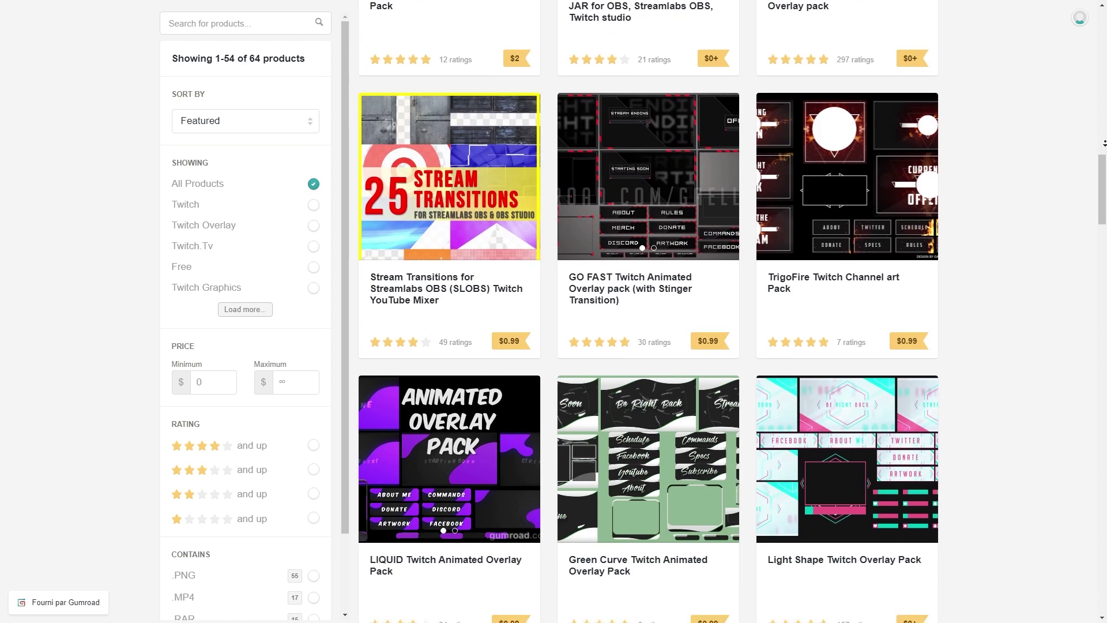
scroll(649, 311, "down", 9)
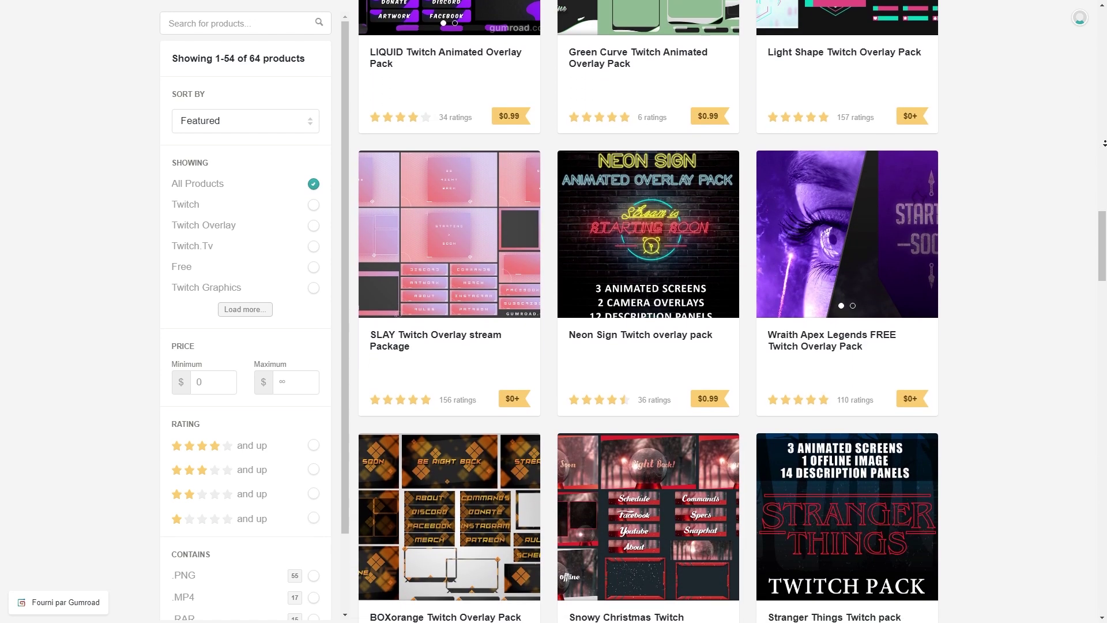
scroll(648, 312, "down", 2)
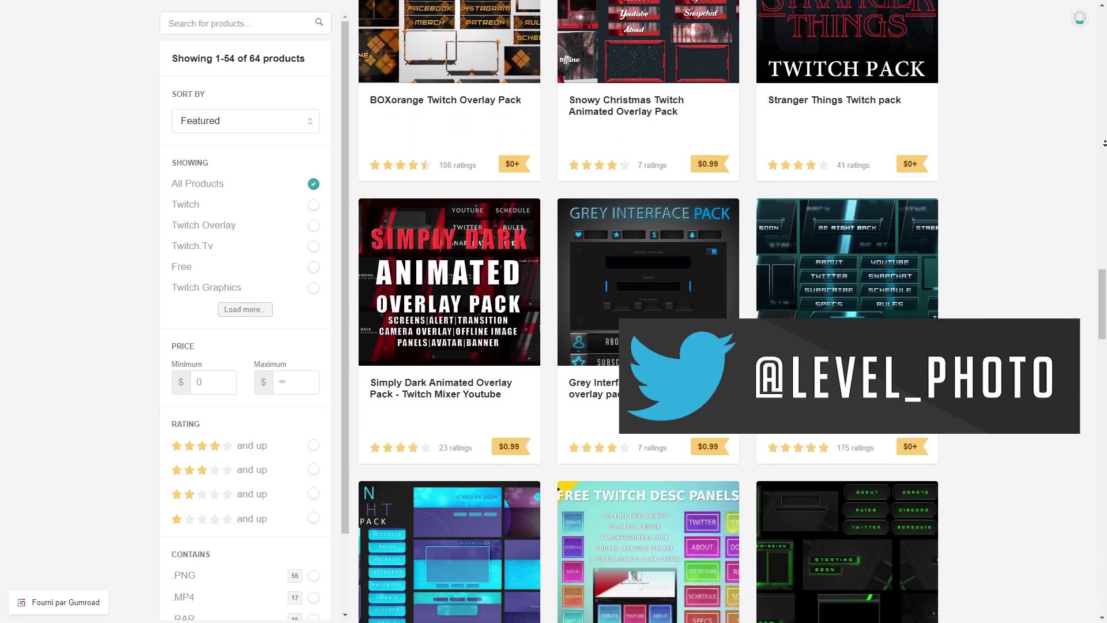